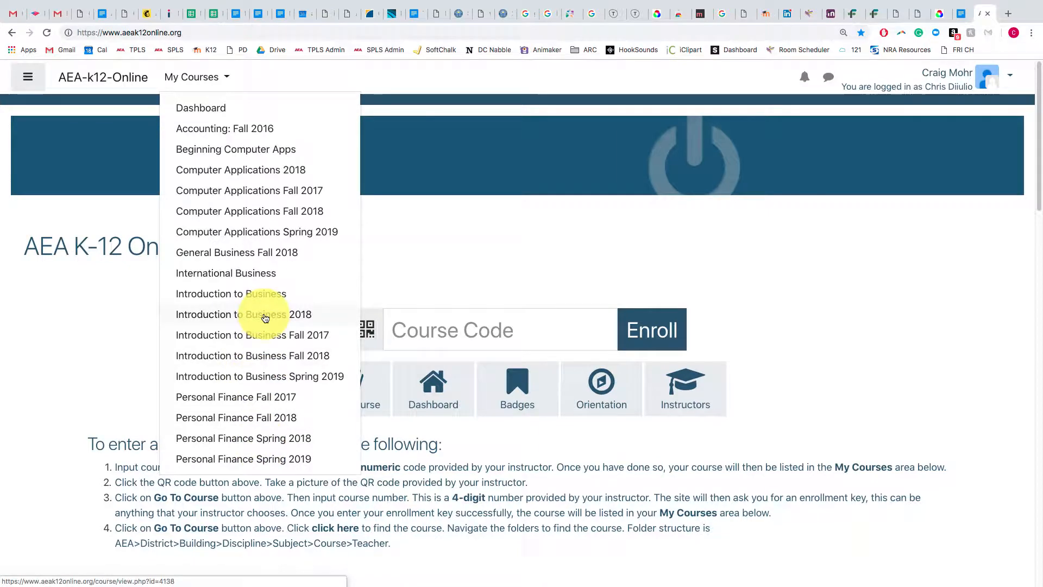
Open the Computer Applications Spring 2019 course and go to its user groups page
click(290, 235)
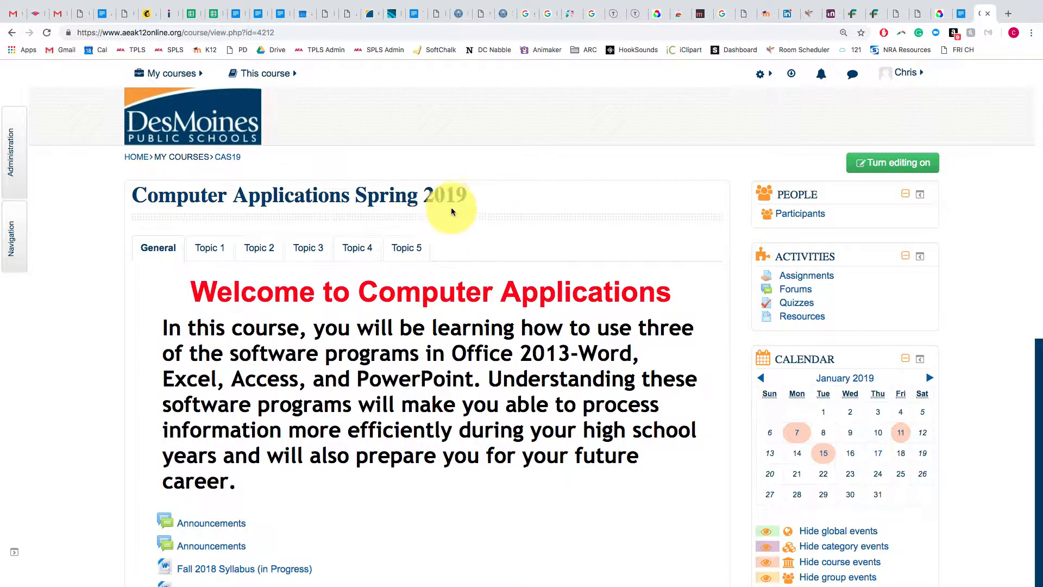
click(14, 174)
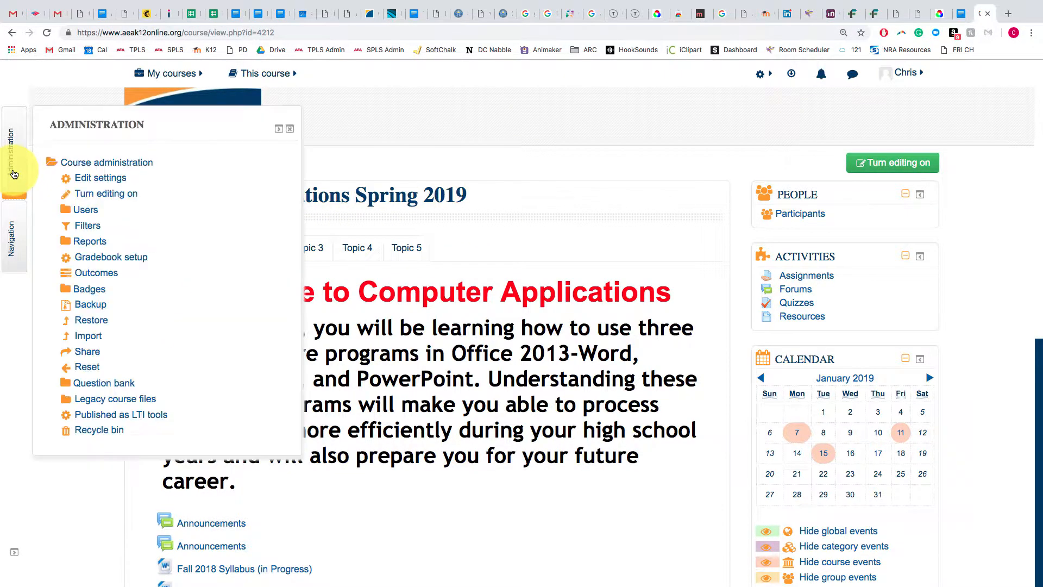
click(86, 209)
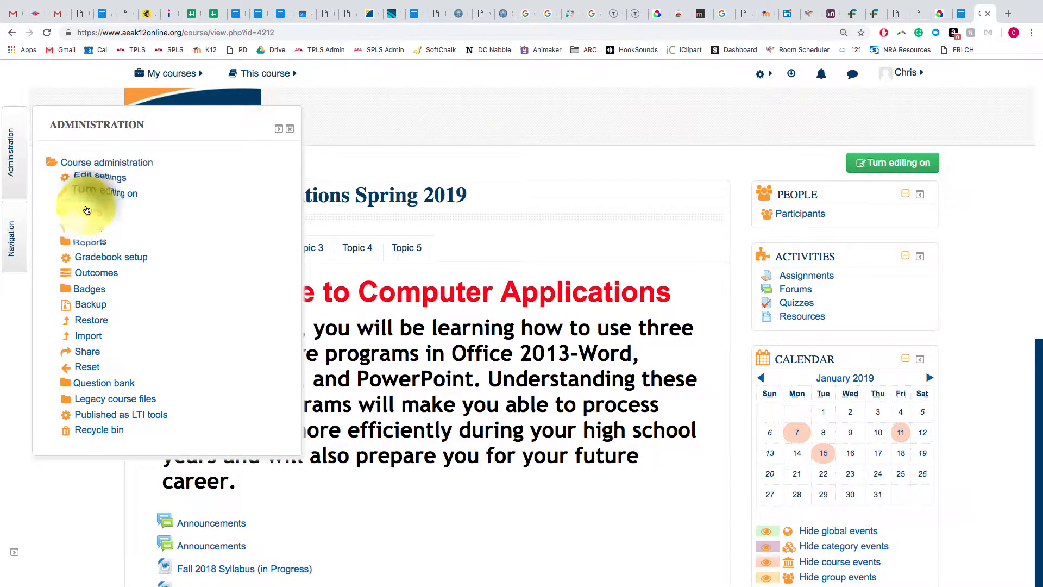
click(111, 257)
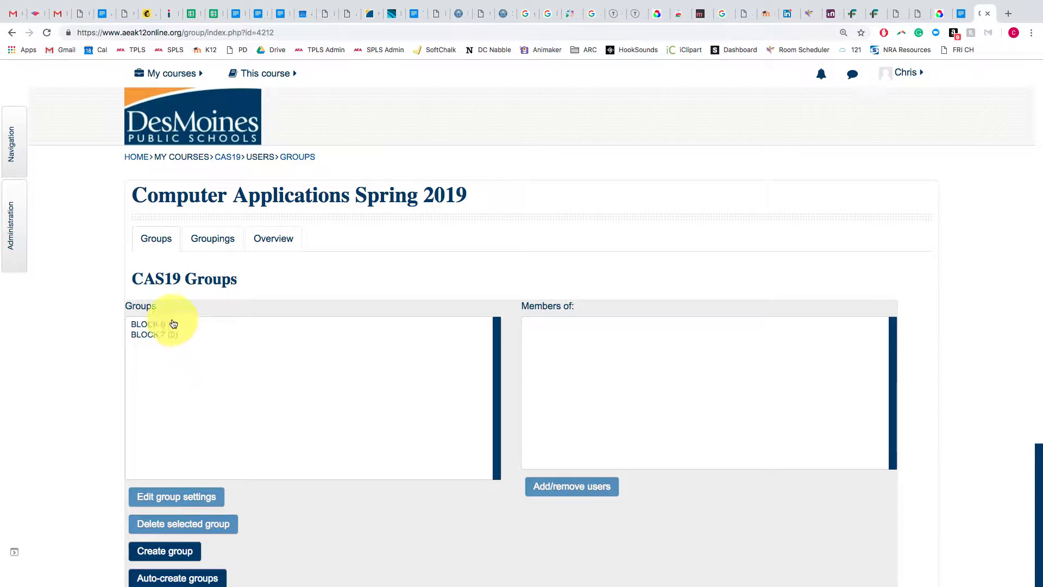
Check the members of the BLOCK 6 and BLOCK 7 groups and view the course's groupings
click(168, 326)
click(168, 337)
click(168, 328)
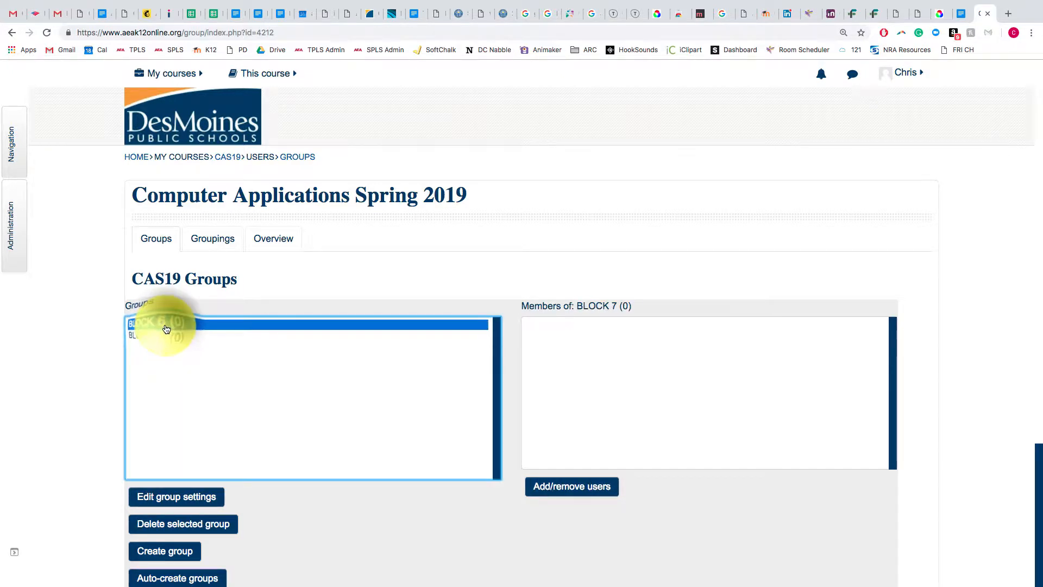
scroll(310, 412, down, 3)
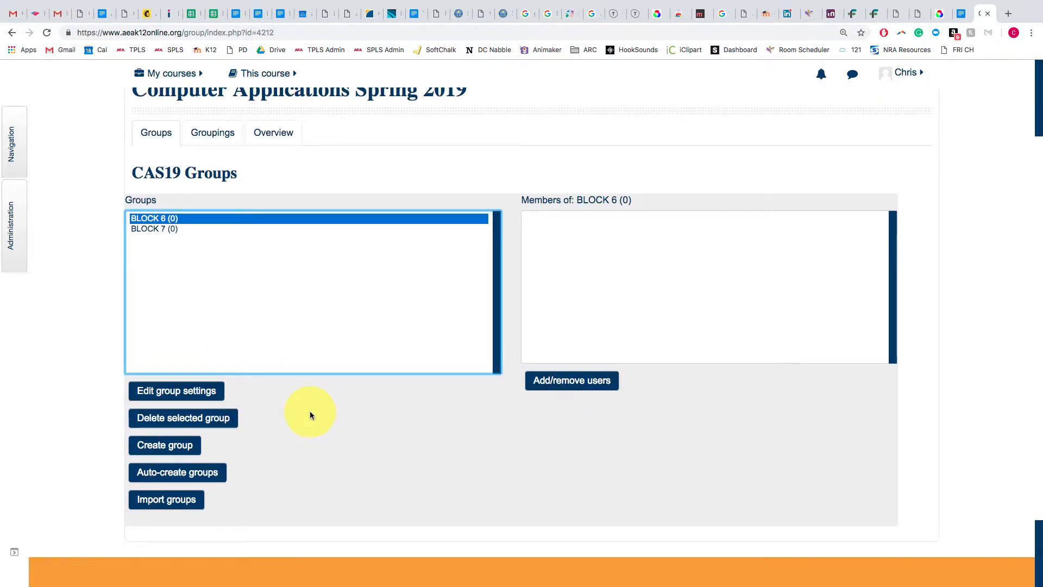
scroll(310, 411, up, 1)
click(209, 171)
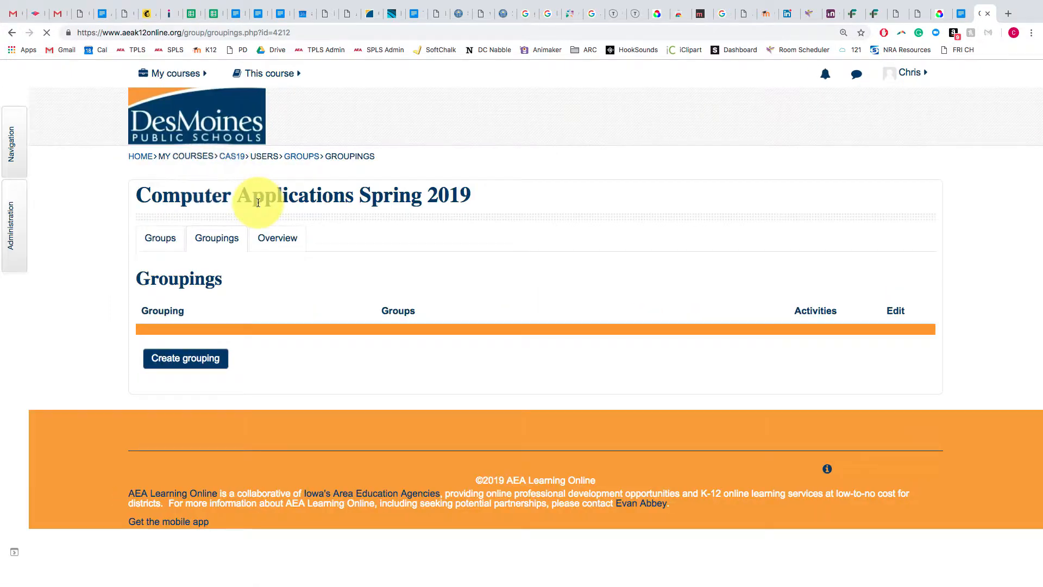
Return to the course groups and create a group named Period 1
click(156, 231)
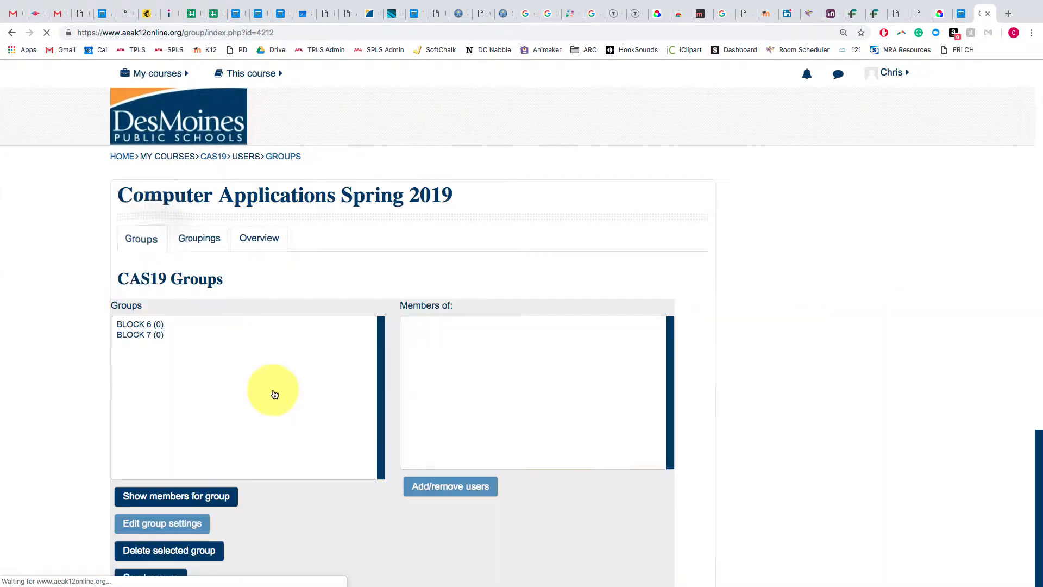
scroll(267, 387, down, 2)
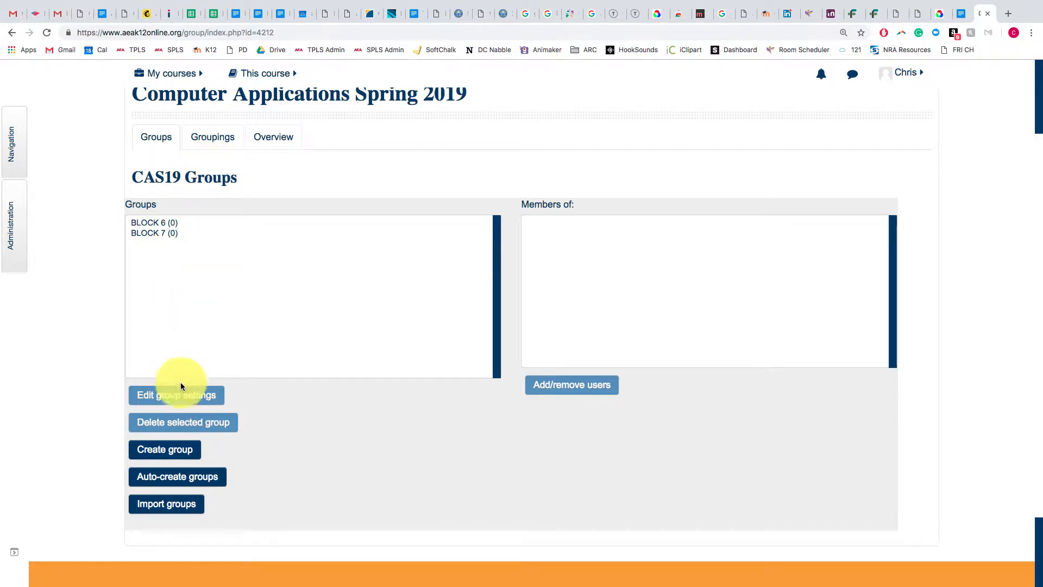
click(180, 449)
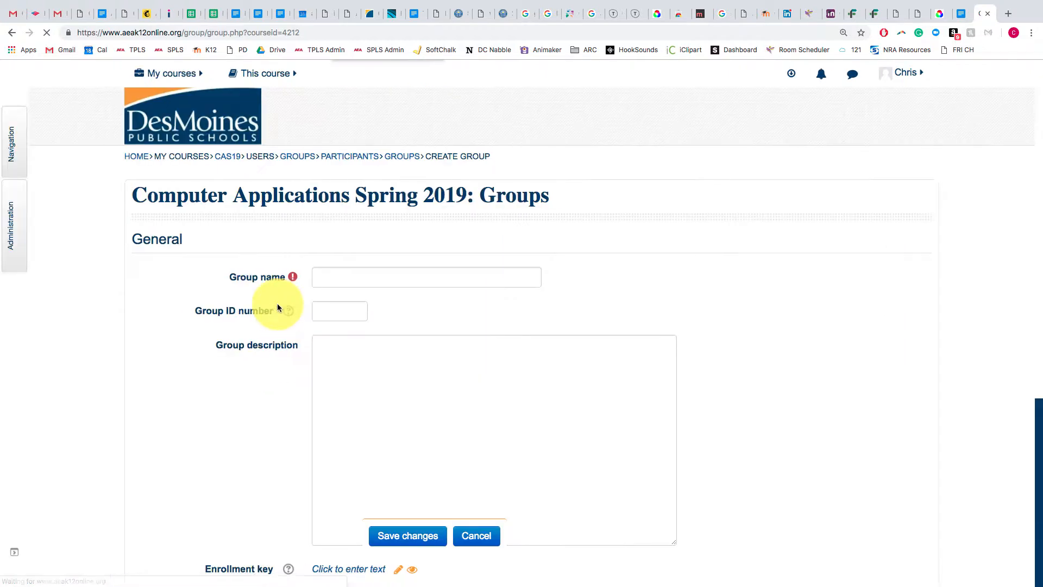
click(346, 273)
text(Period 1)
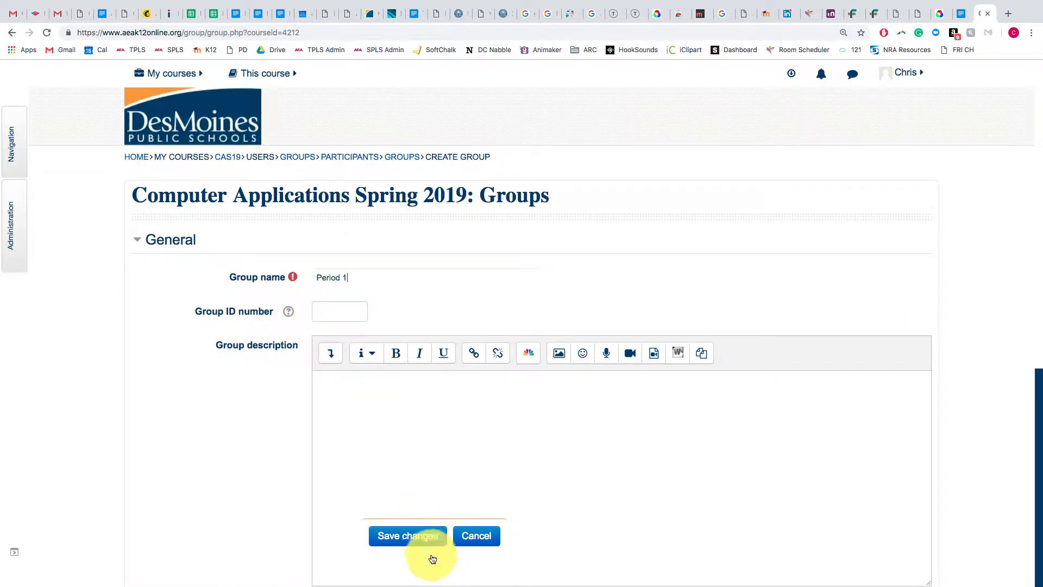
click(418, 536)
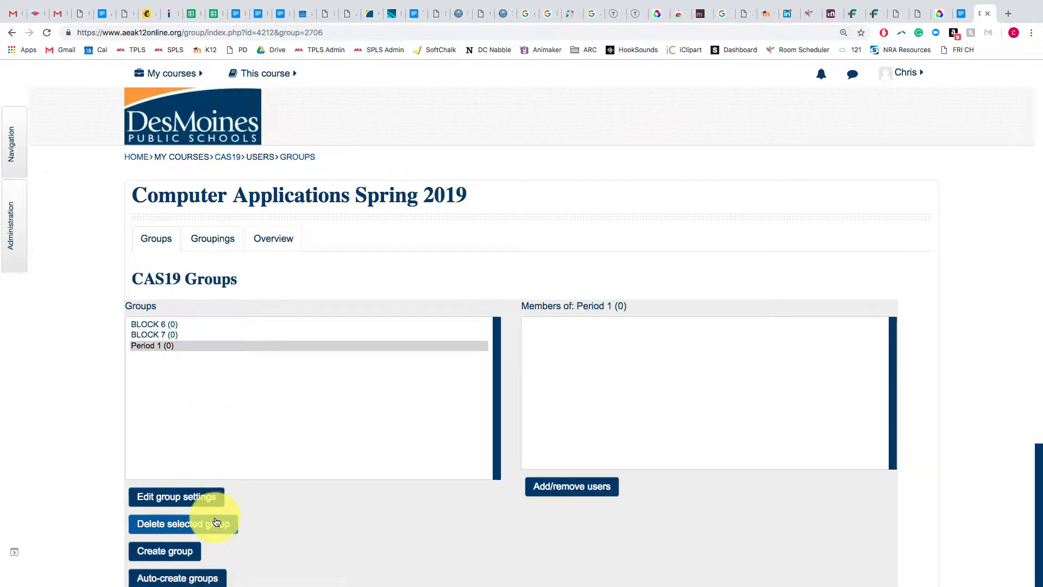
Create another course group named Period 2 and save it
click(192, 550)
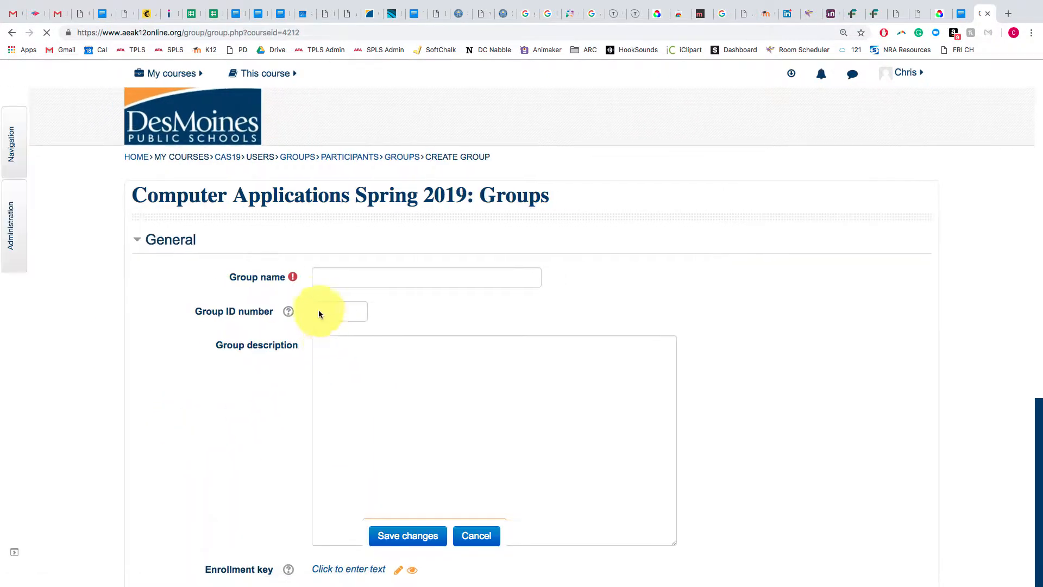
click(326, 276)
text(Period 2)
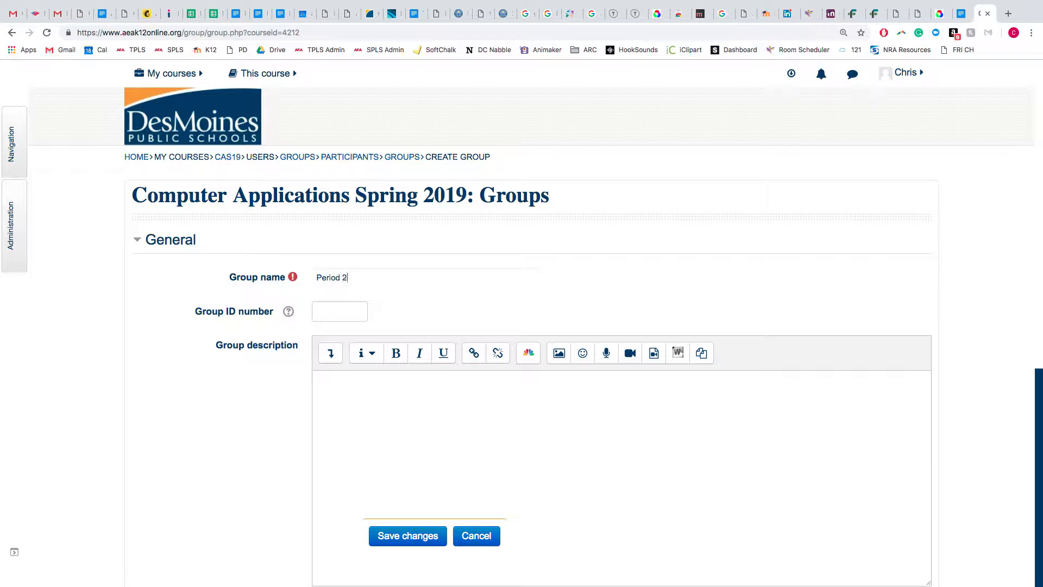
click(408, 536)
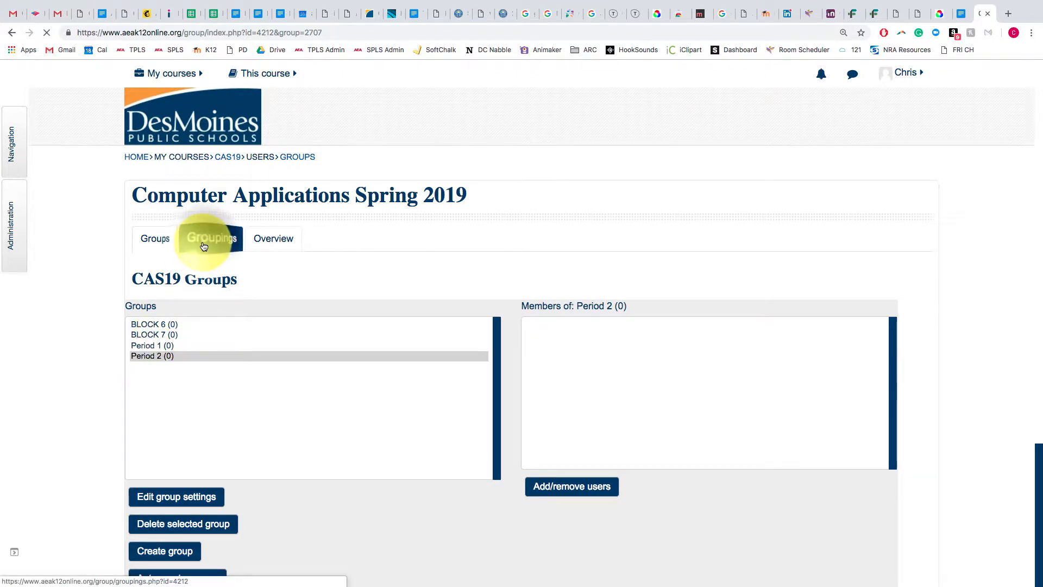
Create a grouping named Fall 2019 for the course and save it
click(209, 240)
click(175, 356)
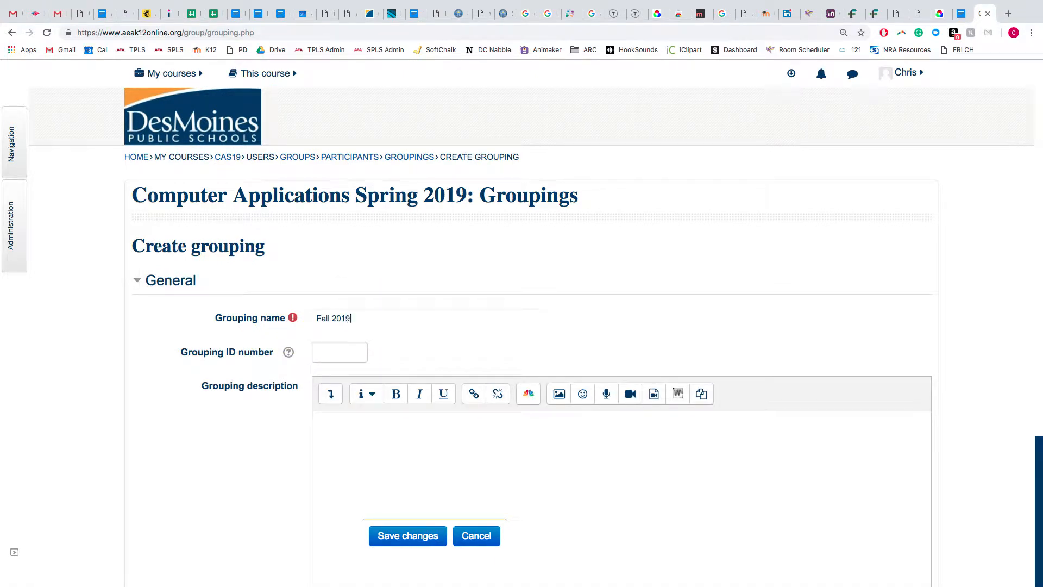
scroll(478, 336, down, 4)
click(408, 538)
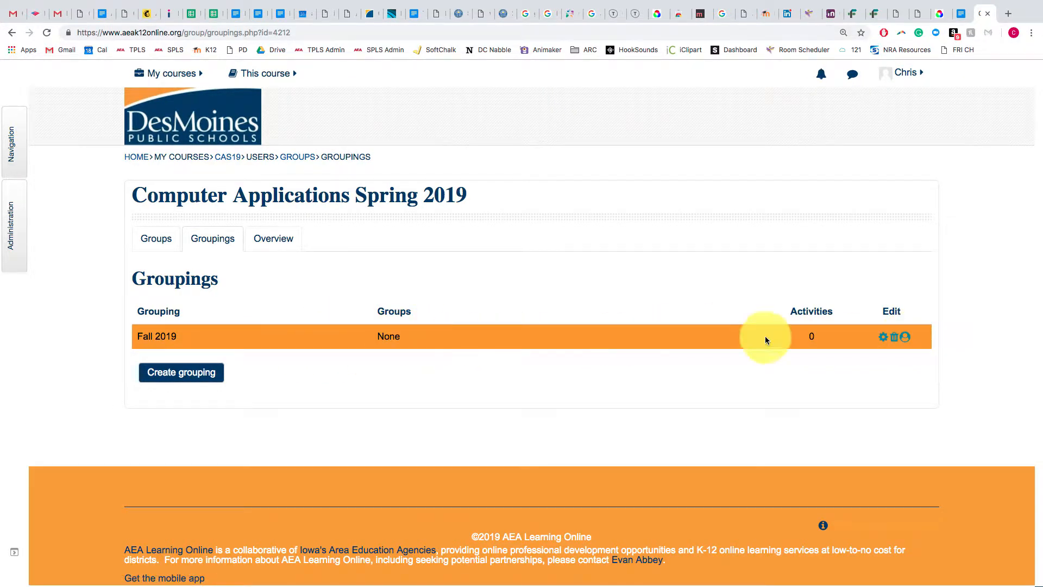
Add the Period 1 and Period 2 groups to the Fall 2019 grouping and return to the groupings list
click(905, 339)
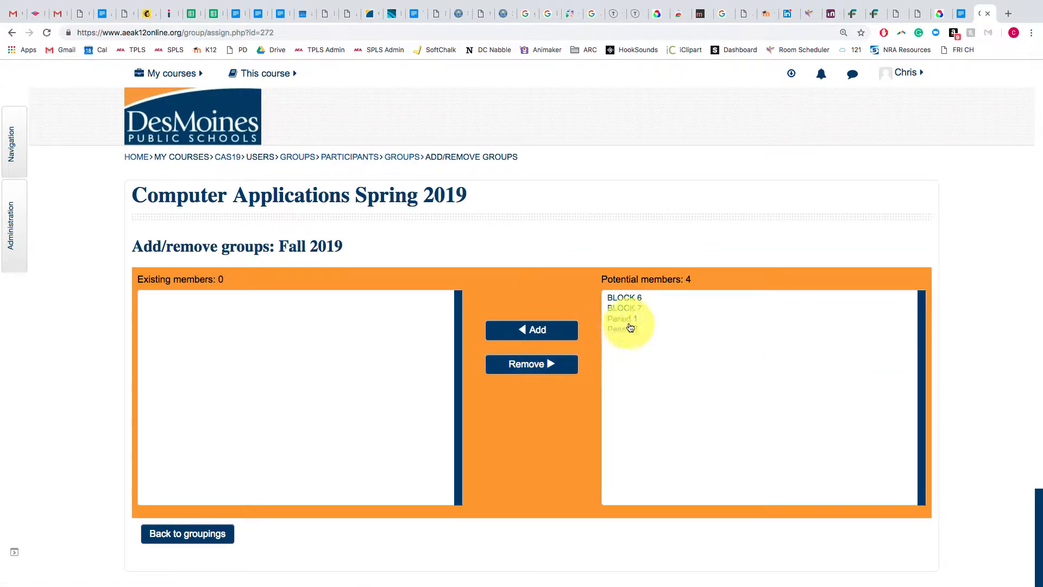
click(624, 320)
shift+click(629, 330)
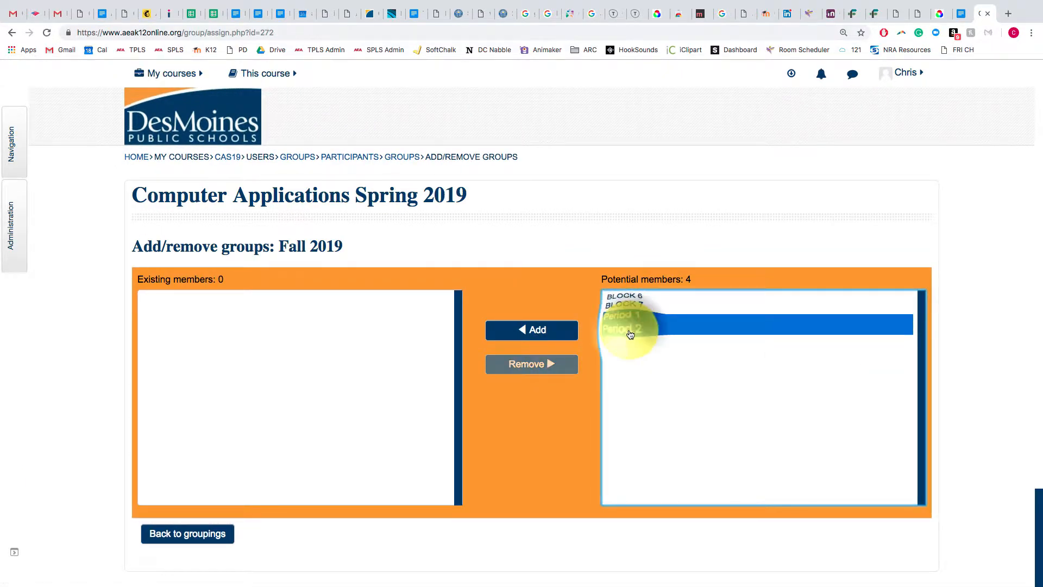
click(493, 338)
scroll(221, 492, down, 2)
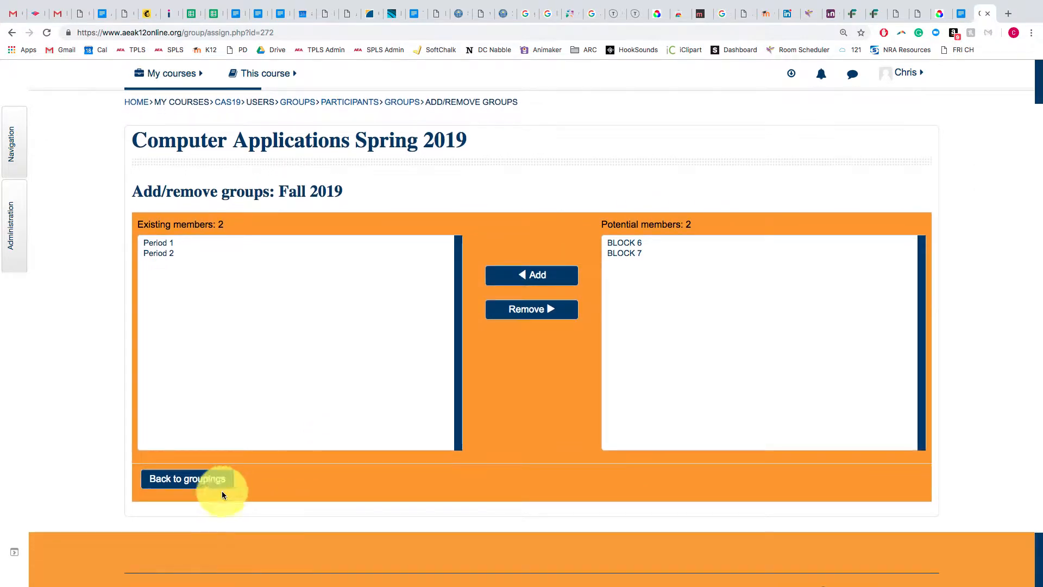
click(220, 485)
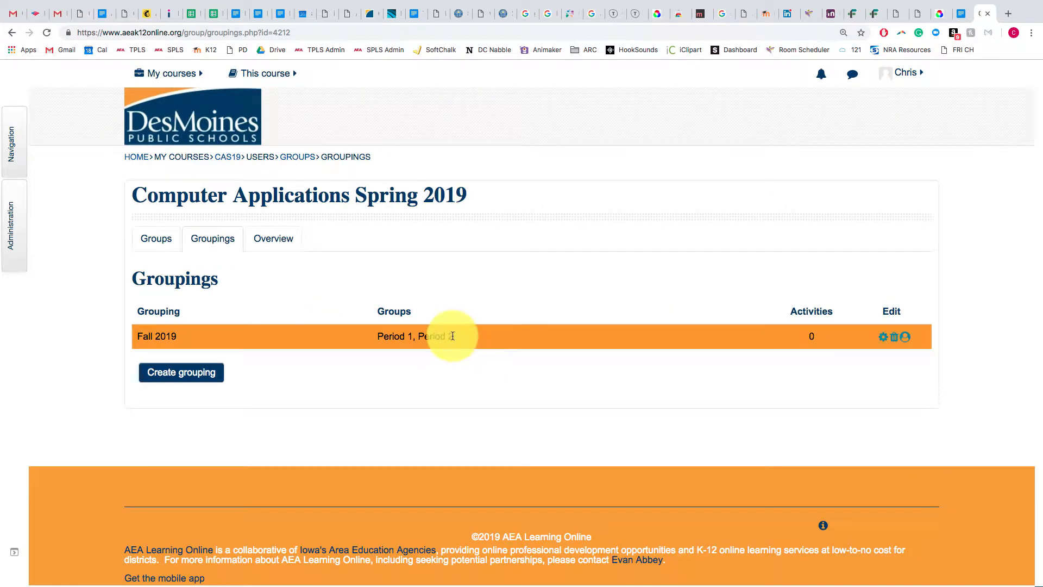
Review the course's group list and its groupings table
click(159, 241)
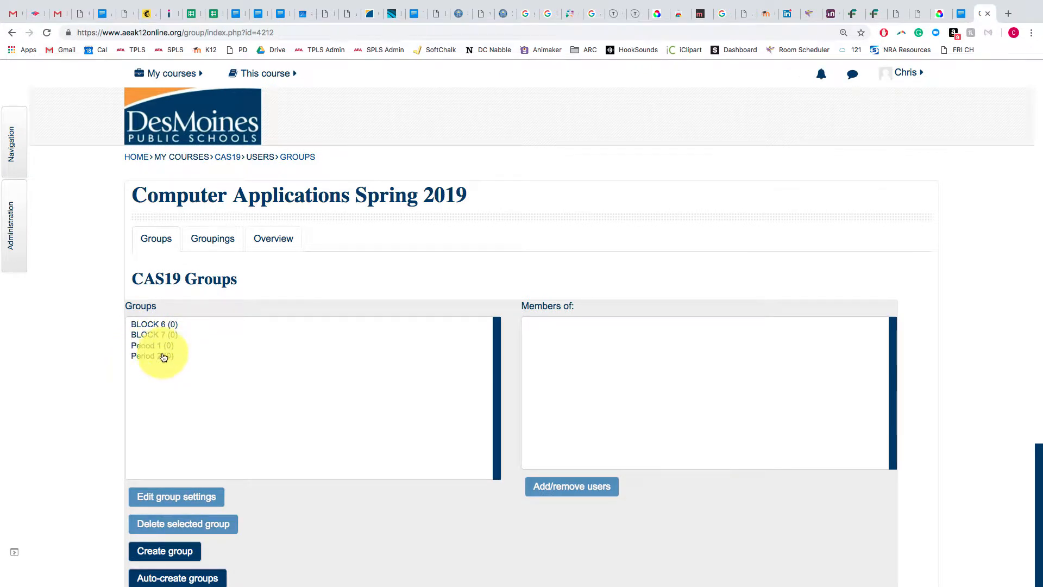
click(209, 239)
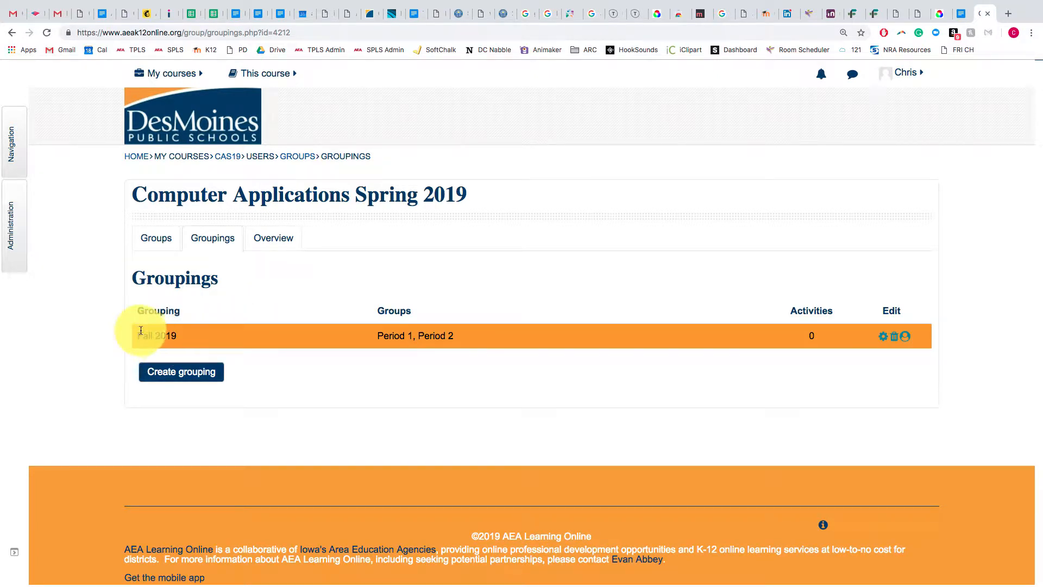
drag(139, 313, 190, 310)
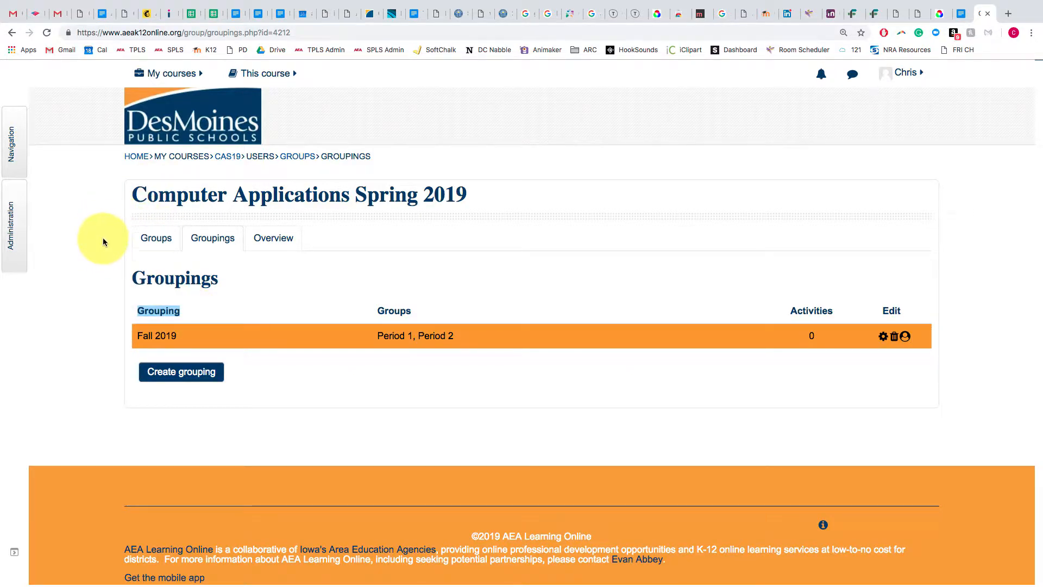
Open the course's gradebook setup and view the grader report preferences
click(14, 229)
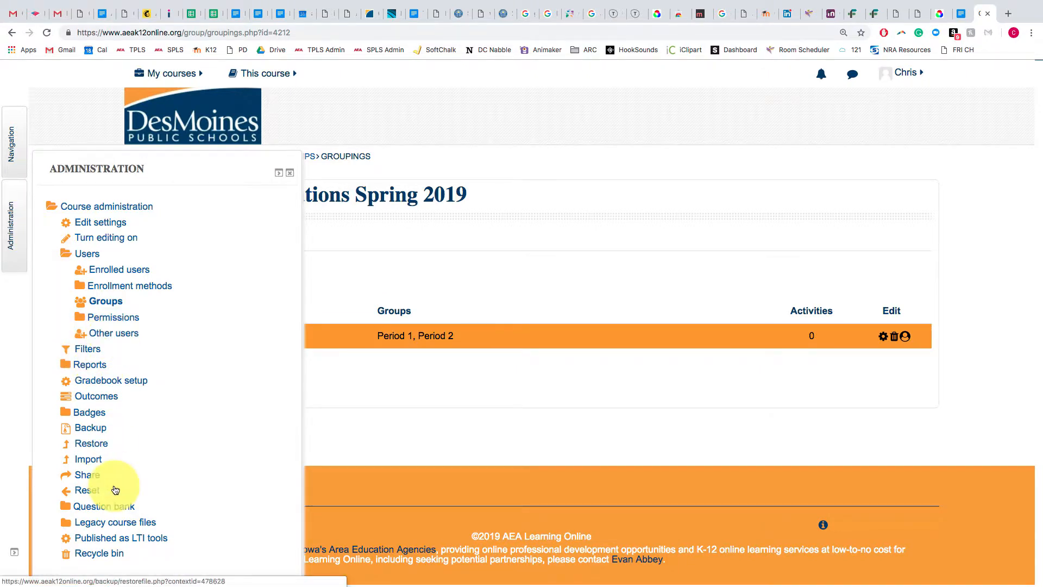
click(97, 386)
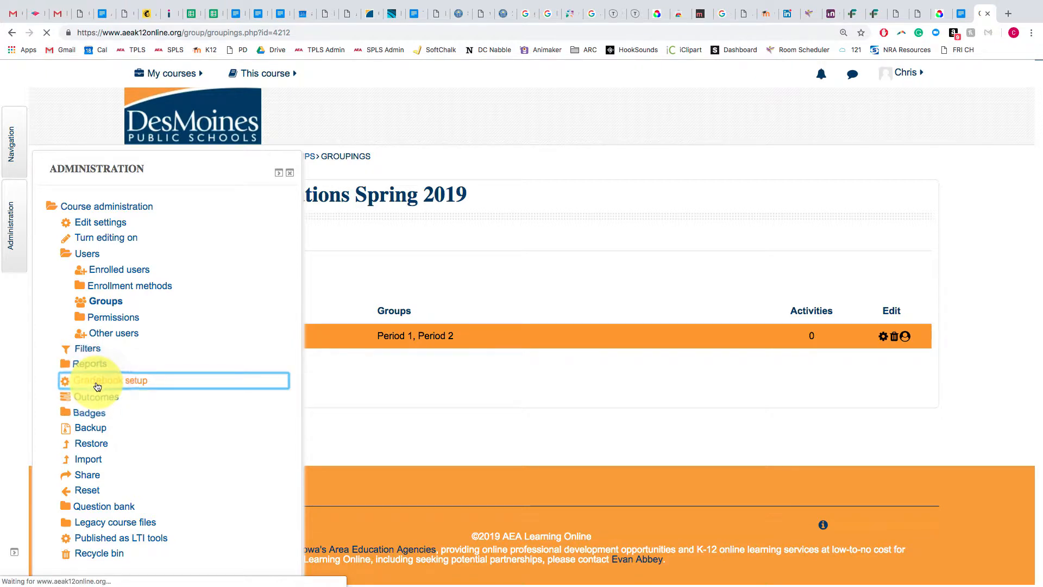
click(235, 234)
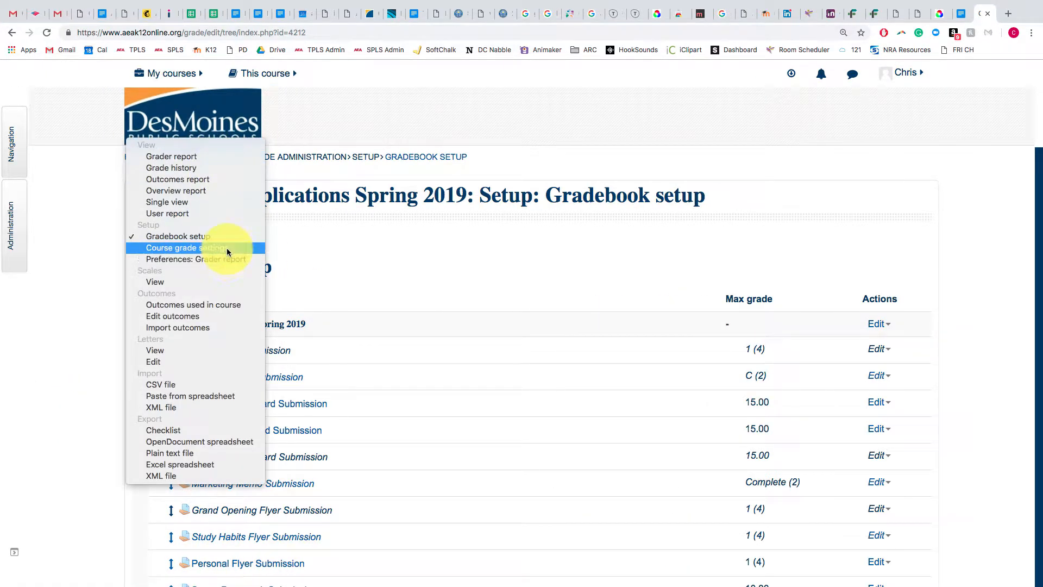
click(232, 260)
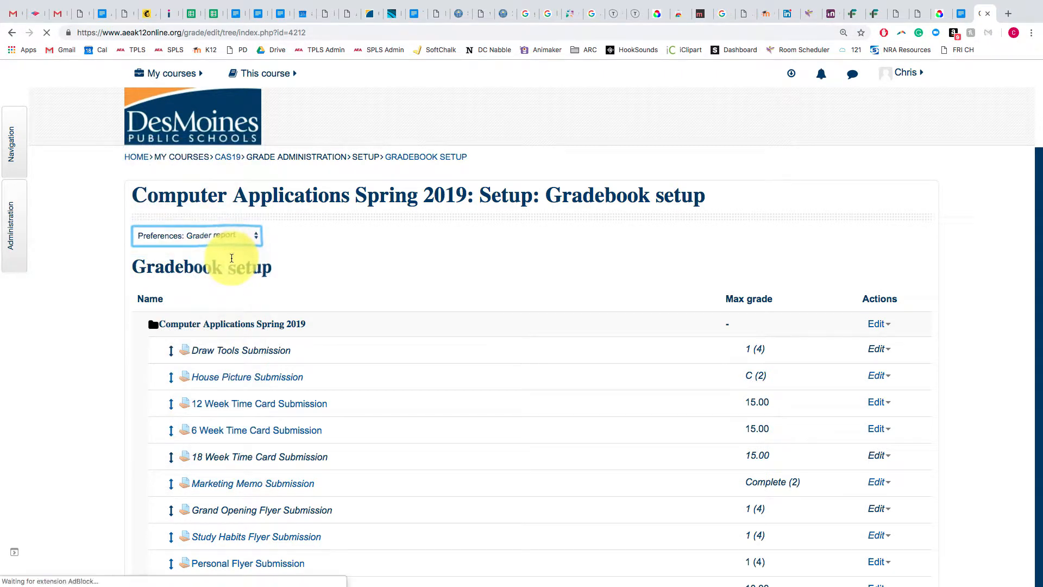
View the course's Overview report and switch to the Grader report
click(227, 235)
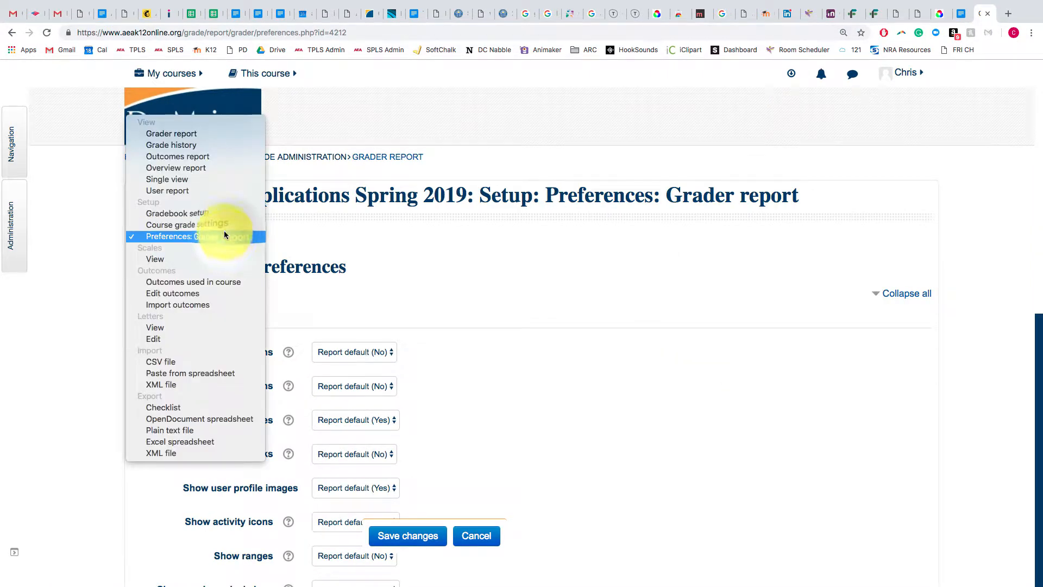
click(207, 167)
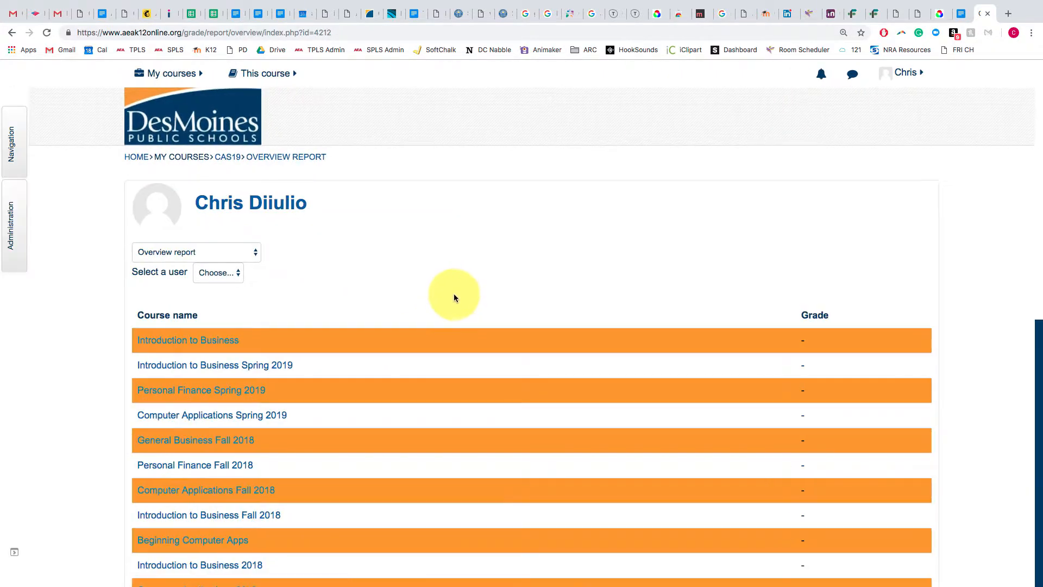
click(255, 253)
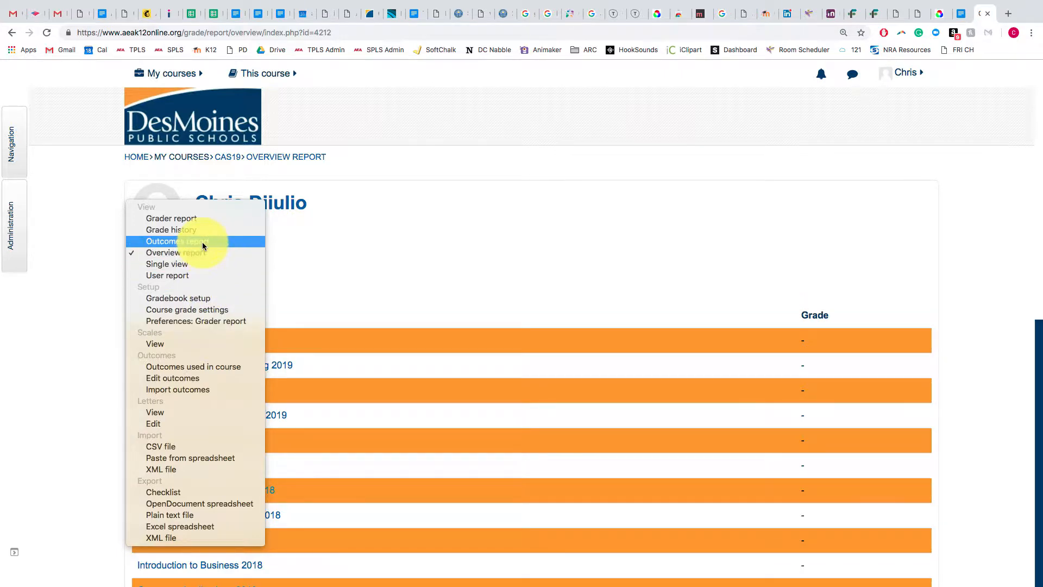
click(194, 218)
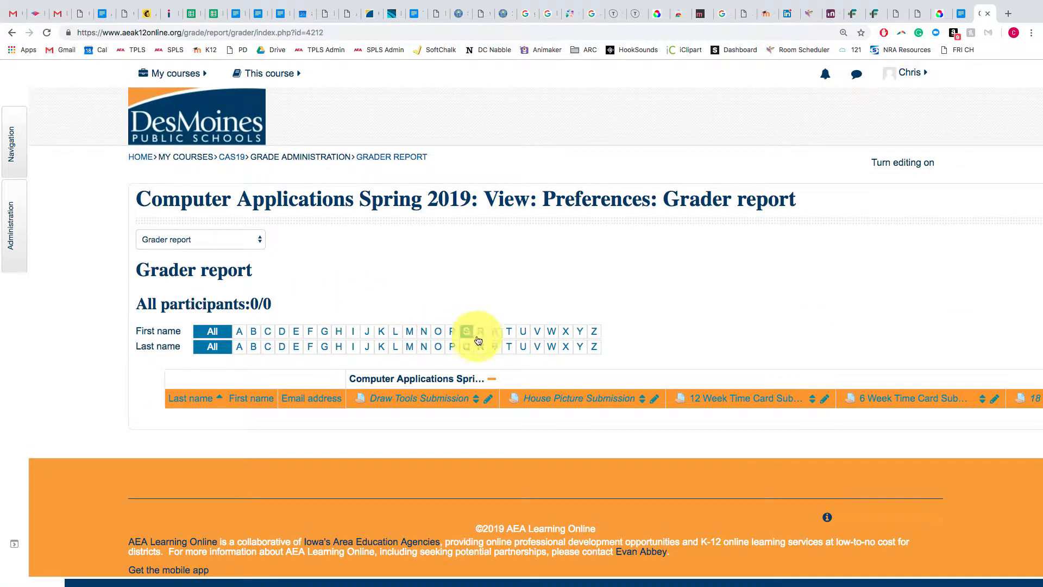
click(235, 239)
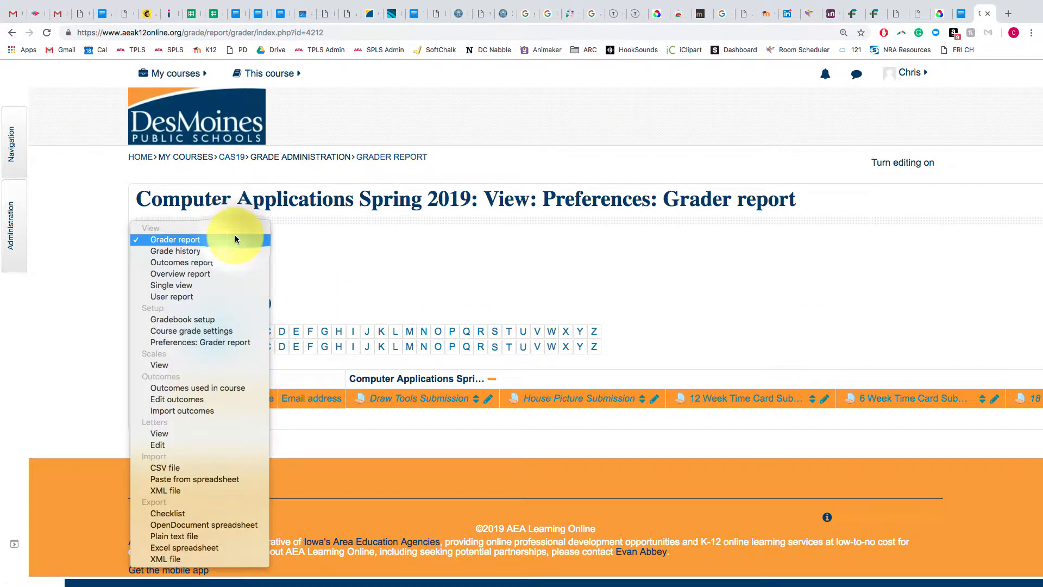
click(235, 239)
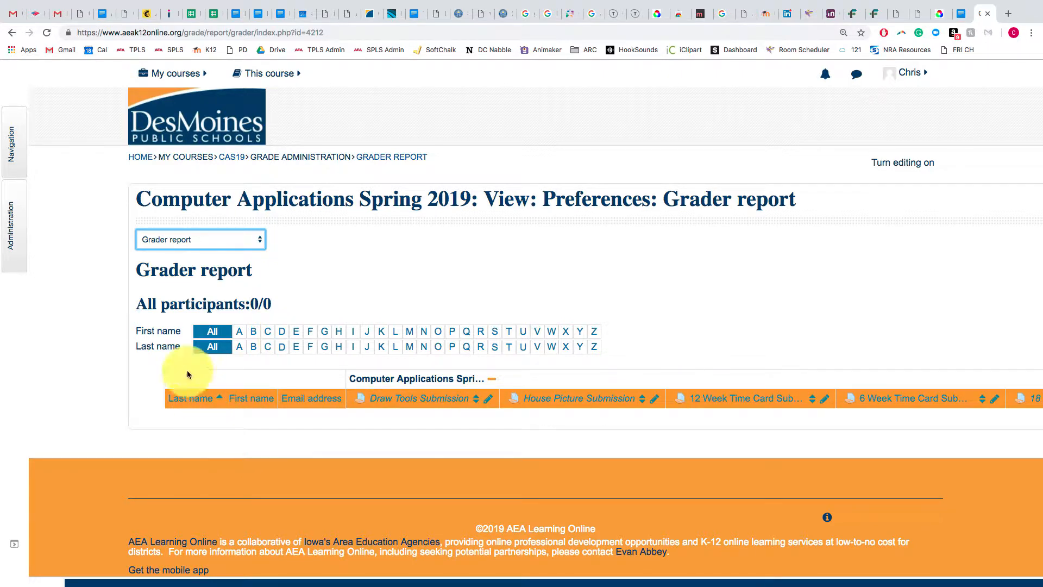
click(178, 300)
click(163, 288)
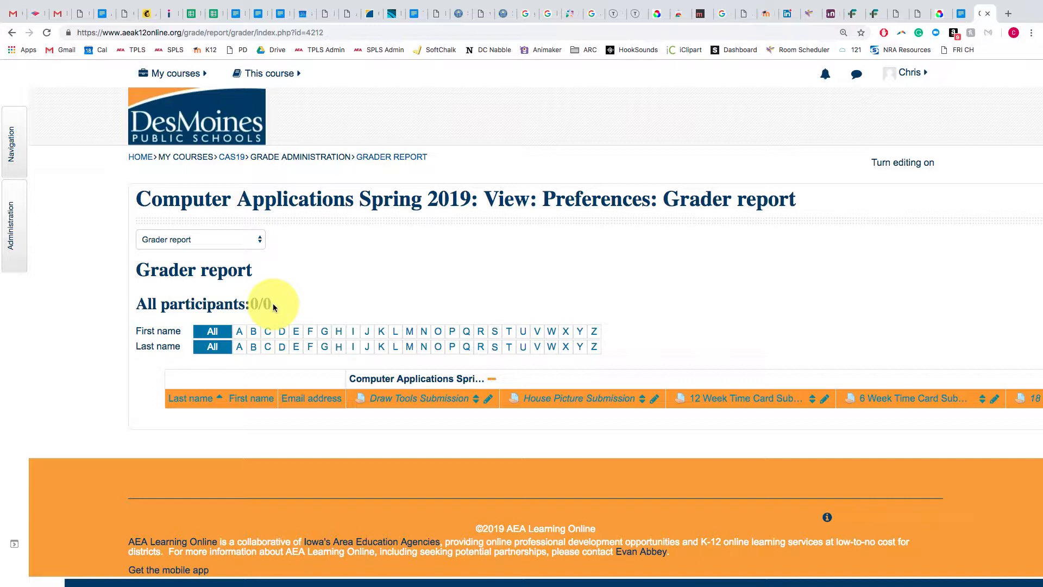
Look over the list of enrolled courses and go to the site's home page
click(173, 73)
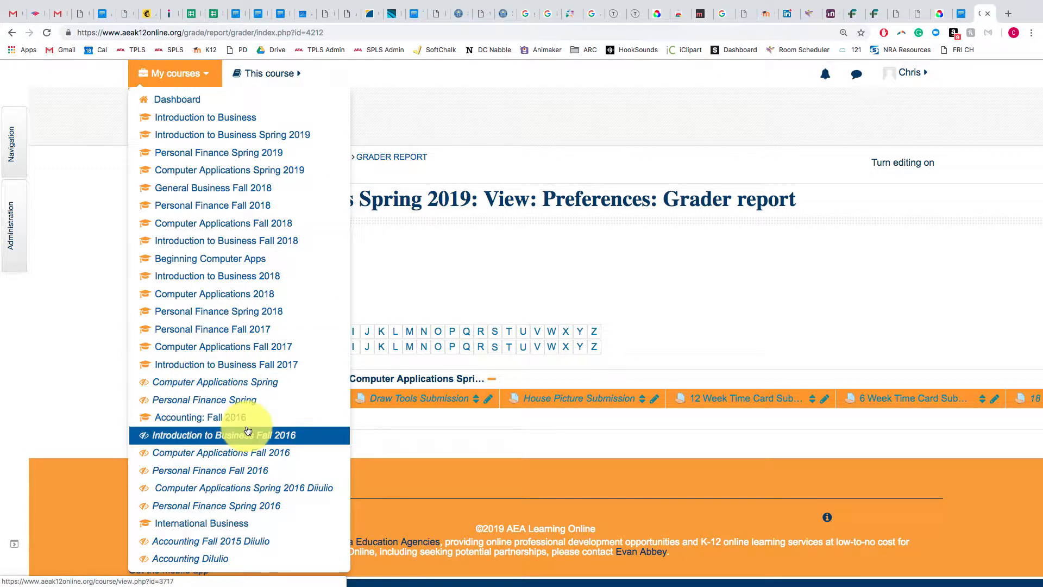
click(454, 291)
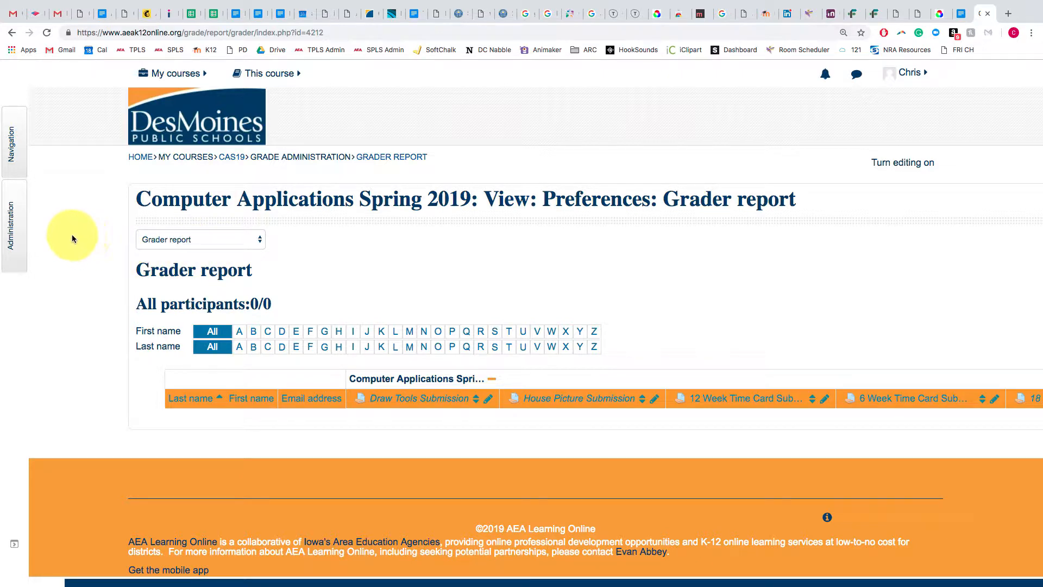
click(140, 157)
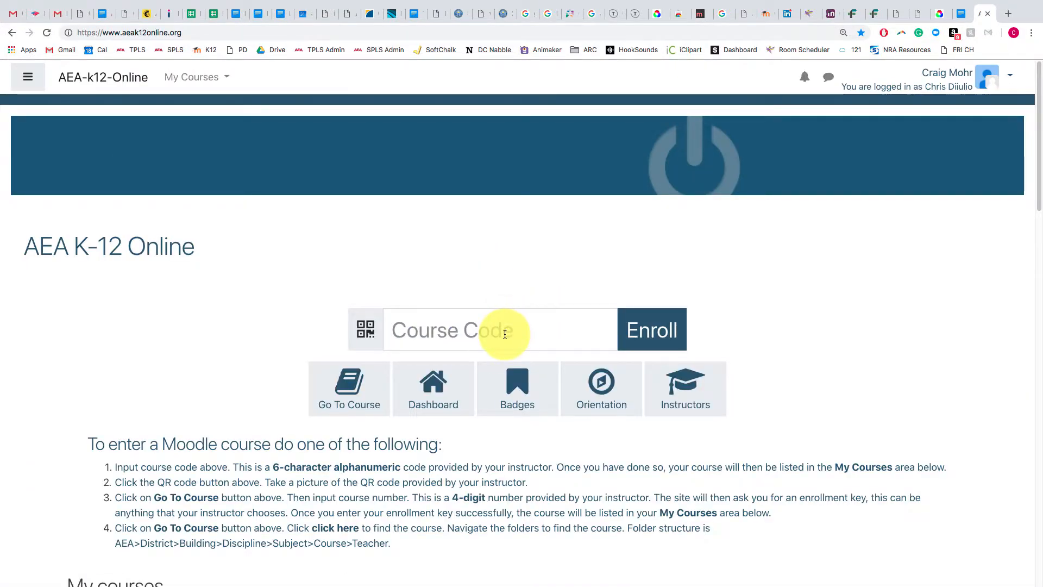
click(504, 333)
click(809, 333)
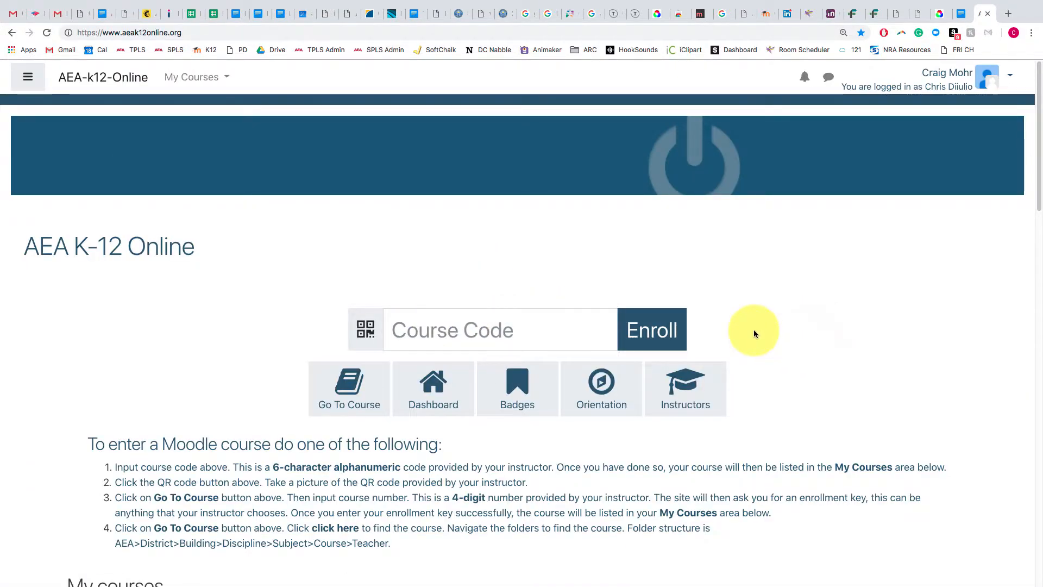
scroll(821, 362, down, 3)
scroll(823, 363, up, 2)
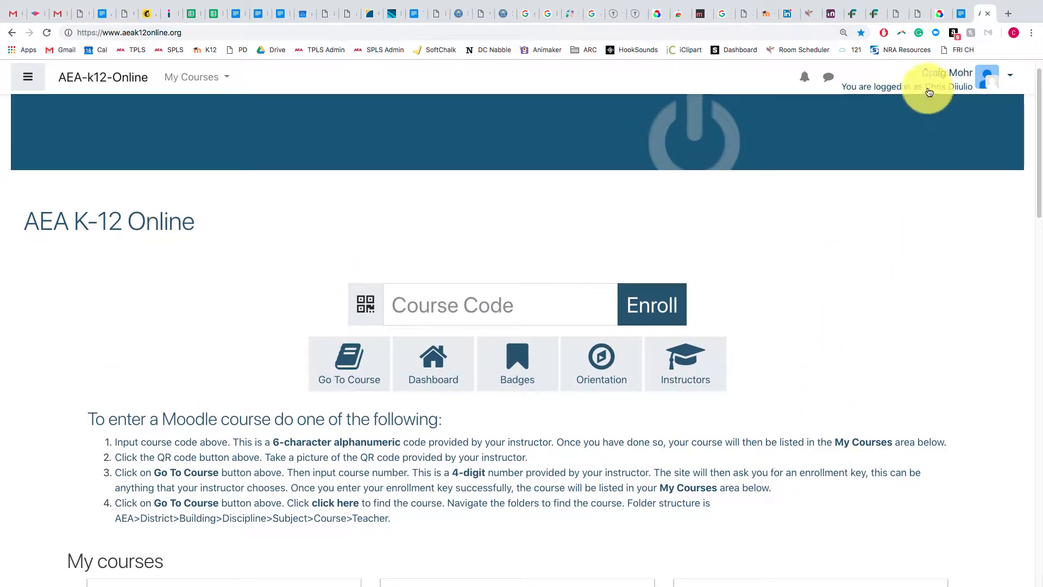
Browse the course categories through Heartland AEA 11, Des Moines Public, High School and Roosevelt High School to Roosevelt: Applied Arts
click(358, 354)
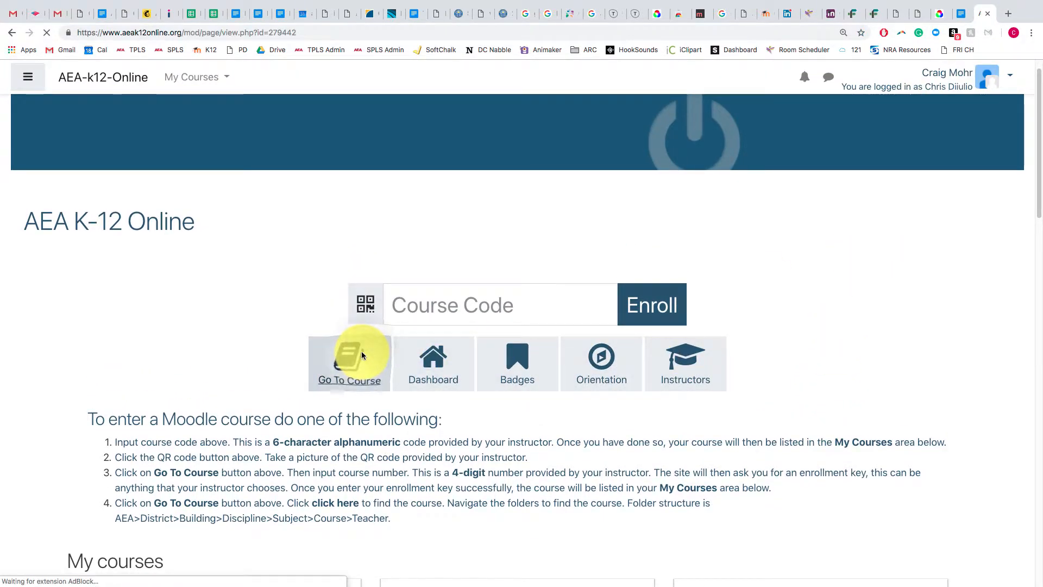
click(578, 323)
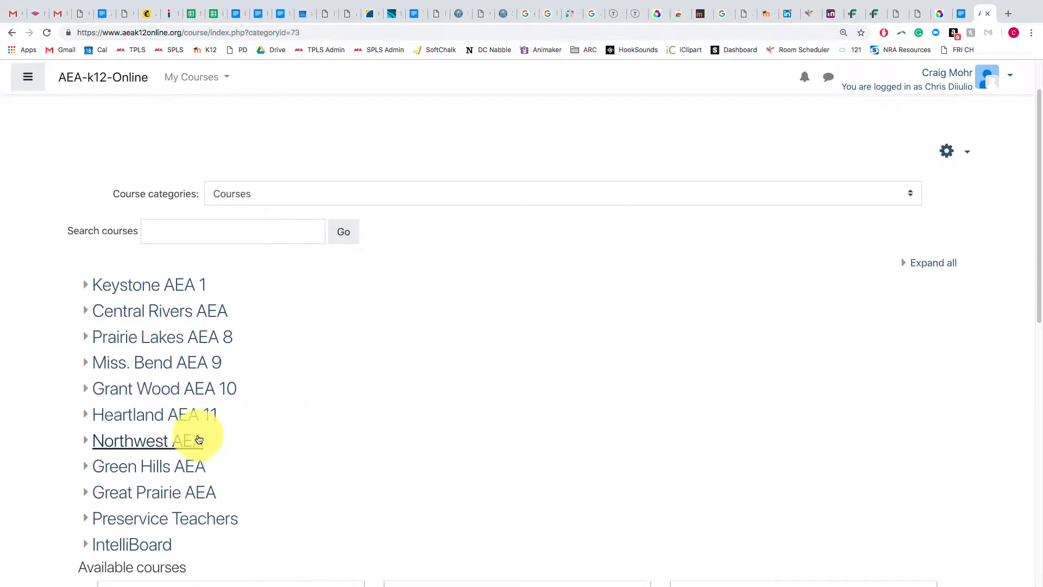
click(163, 413)
scroll(434, 410, down, 4)
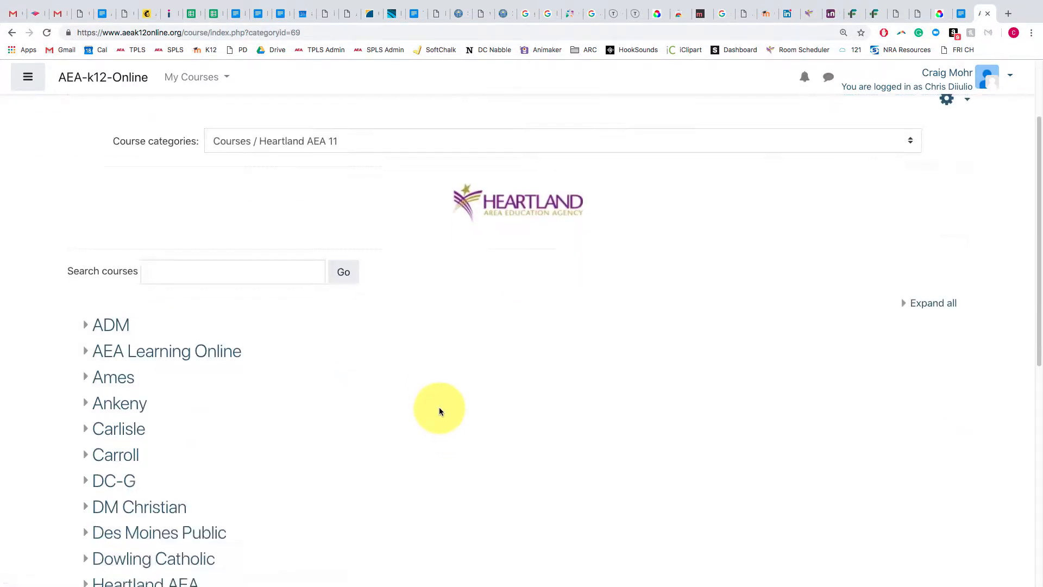
click(197, 438)
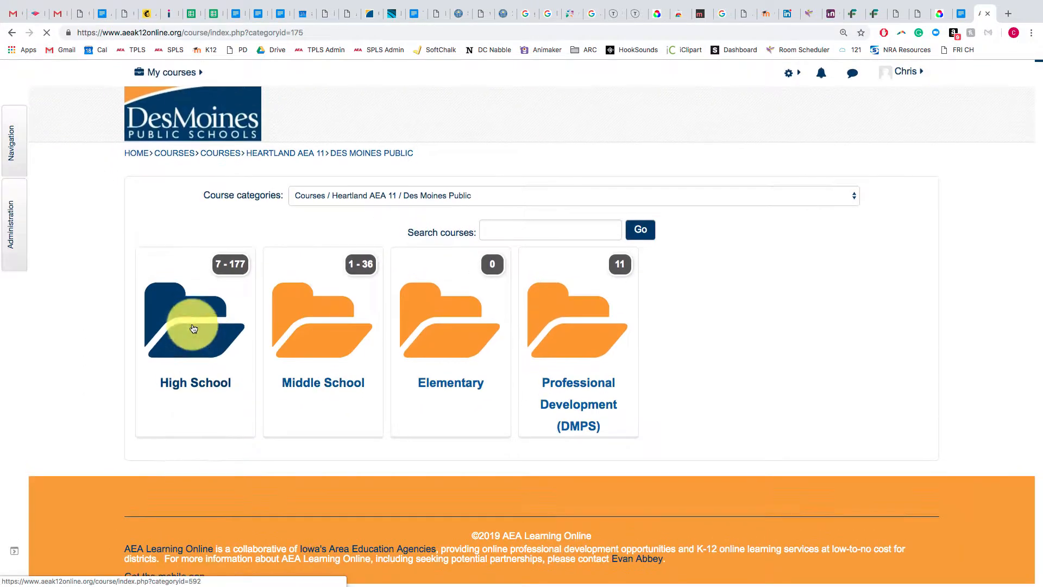
click(193, 335)
click(198, 331)
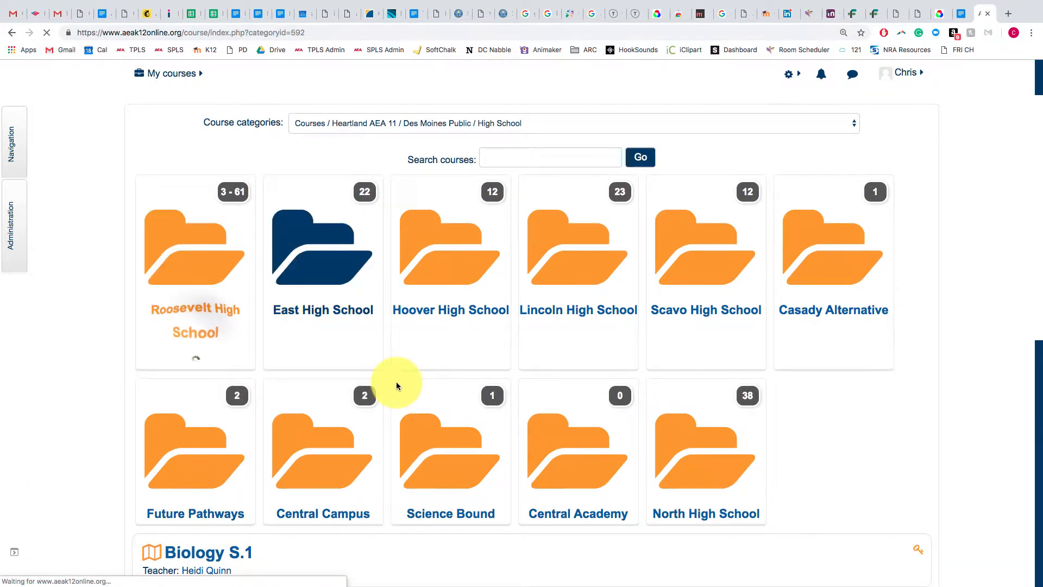
click(334, 413)
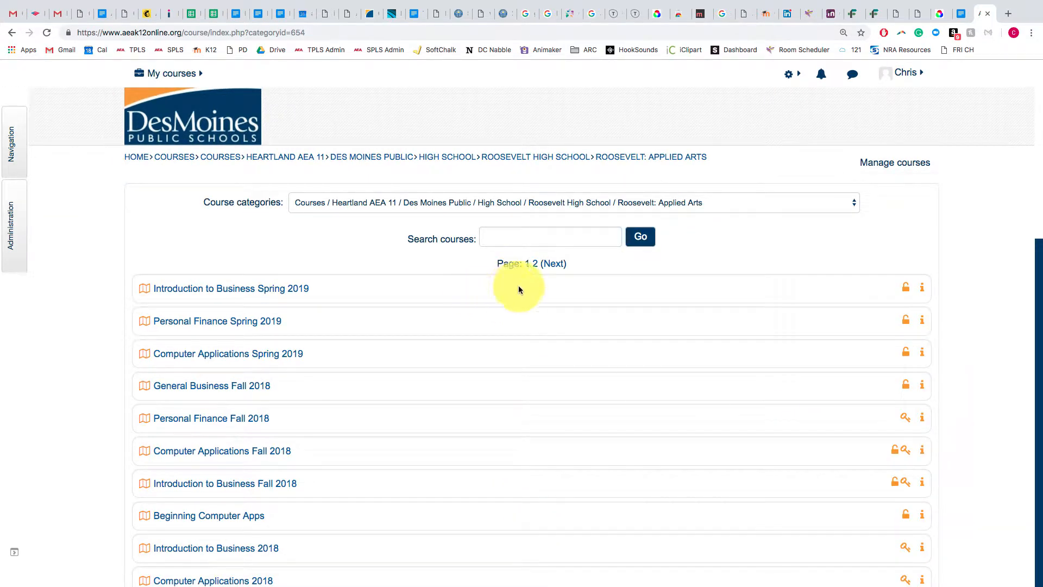
Start adding a new course in the Roosevelt: Applied Arts category and disable its course end date
scroll(518, 294, down, 20)
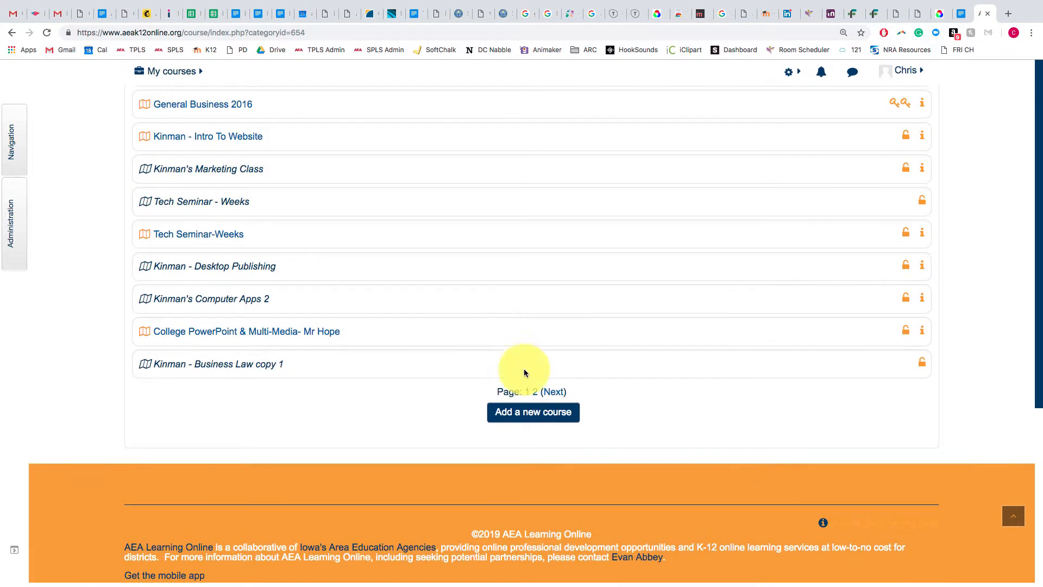
click(557, 417)
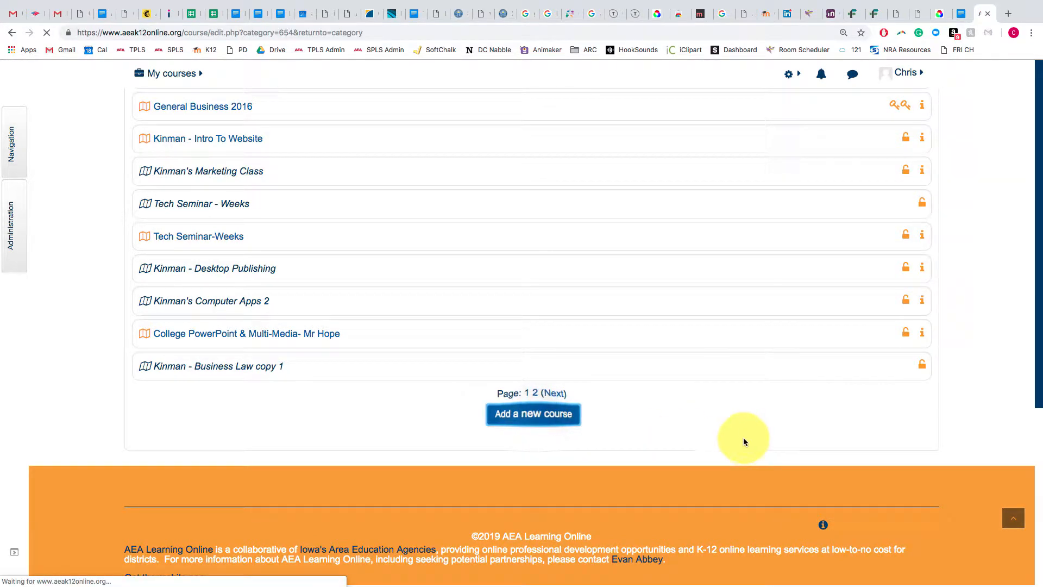
click(411, 293)
click(399, 327)
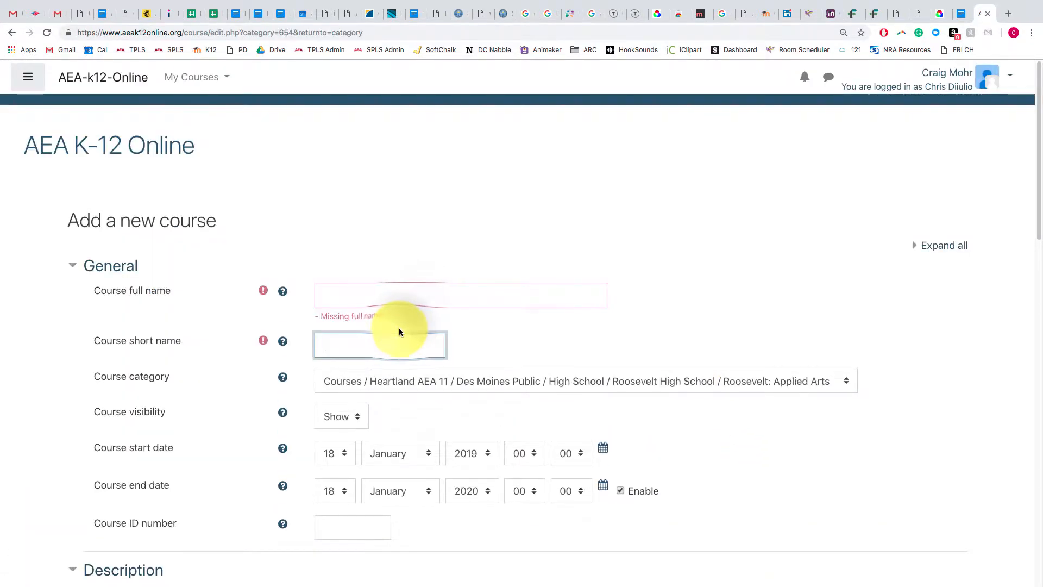
click(622, 490)
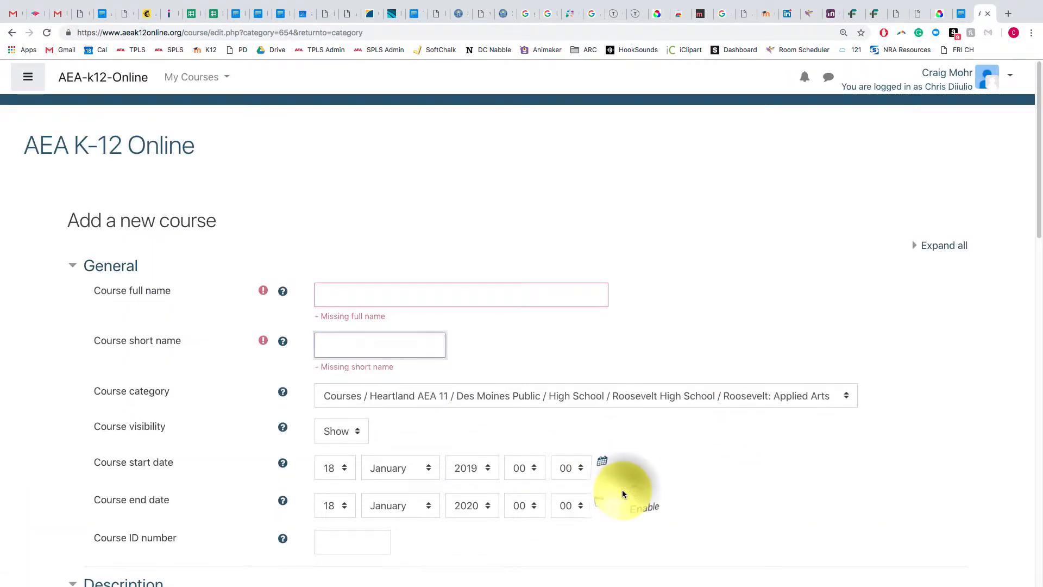
click(623, 505)
scroll(638, 506, down, 15)
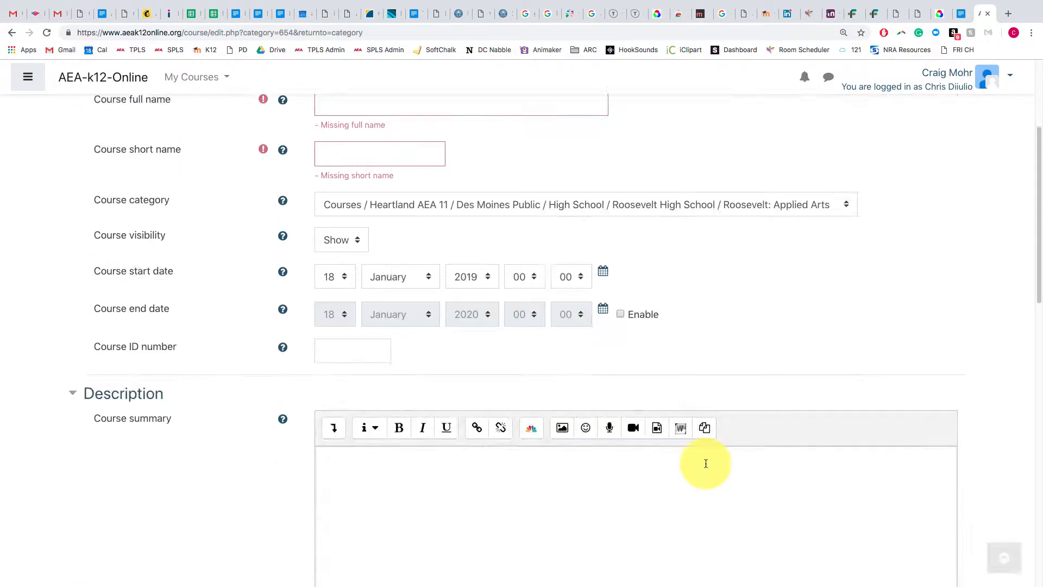
scroll(360, 286, up, 2)
Review the available course formats and cancel adding the new course
click(228, 198)
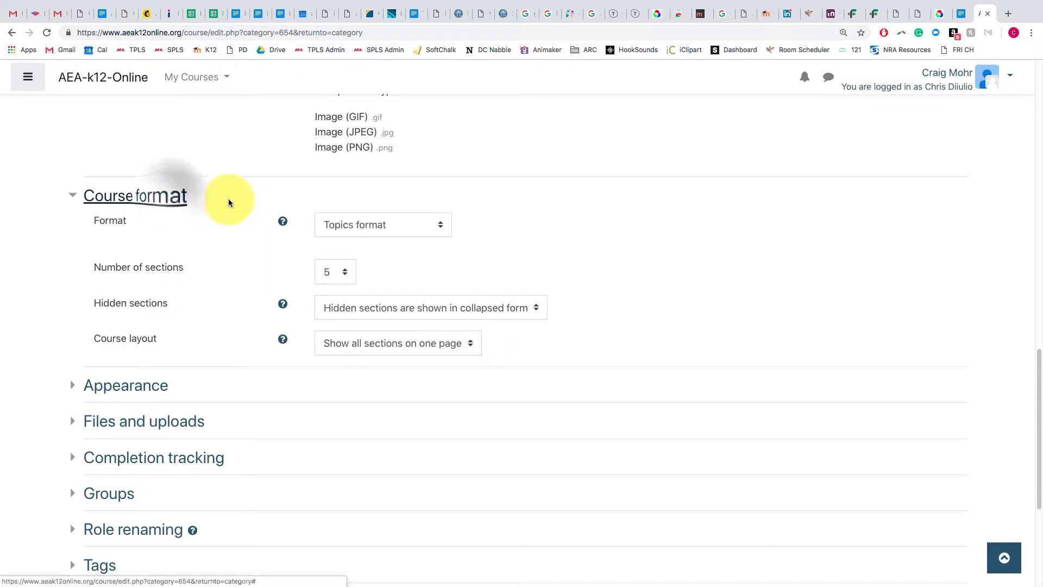
click(418, 222)
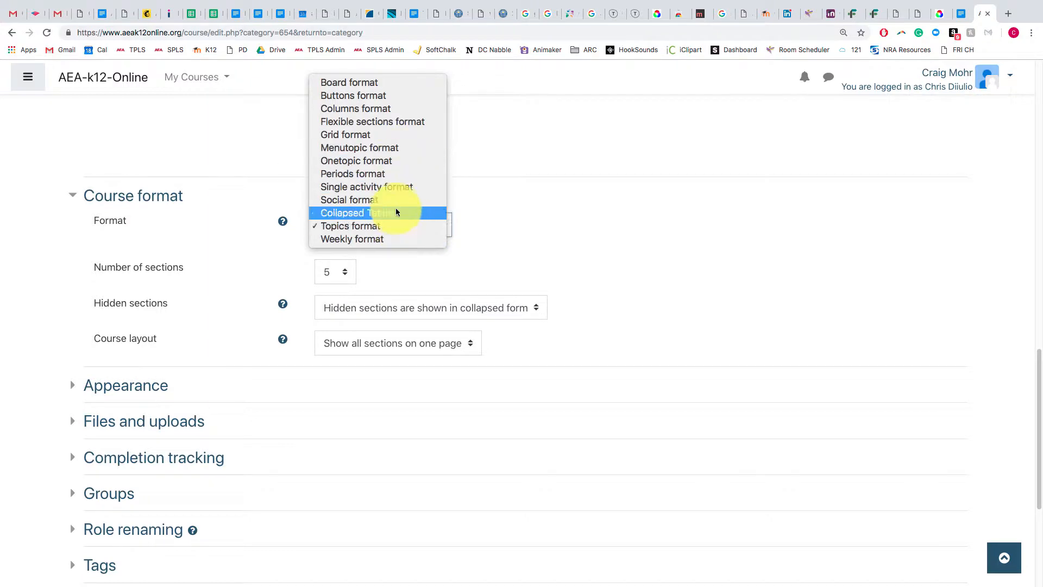
click(655, 246)
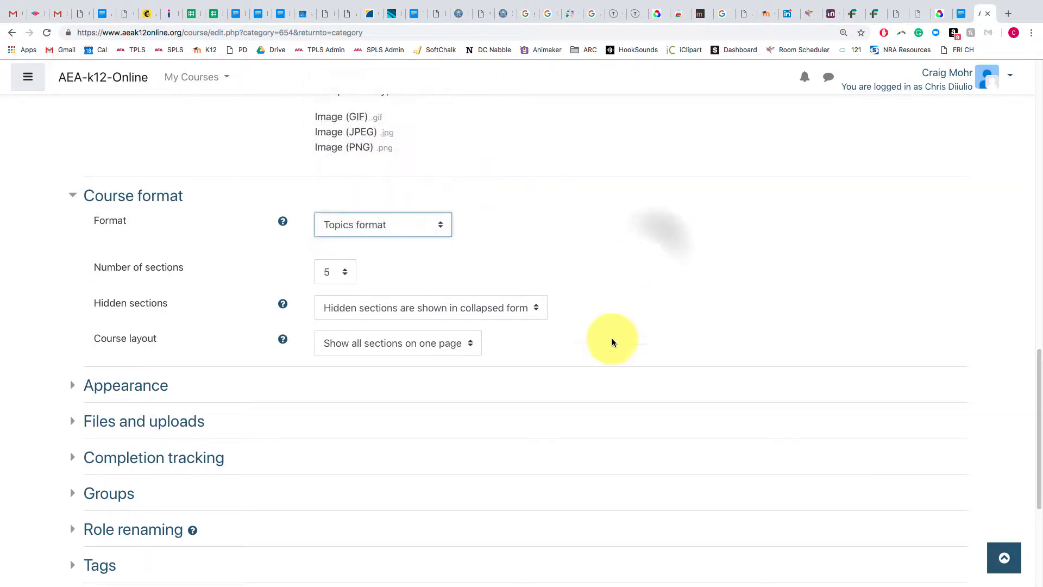
scroll(601, 361, down, 5)
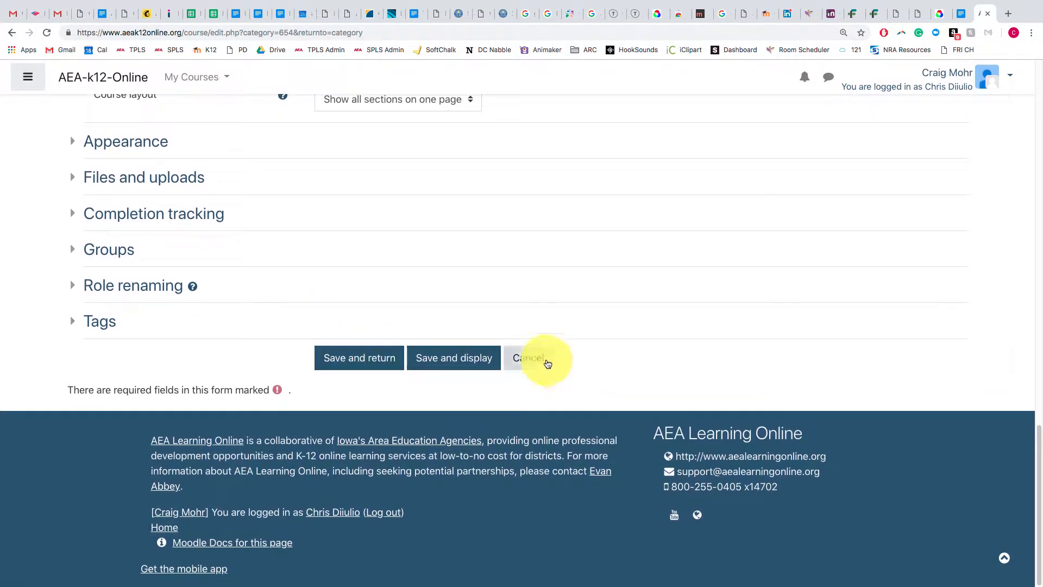
click(540, 358)
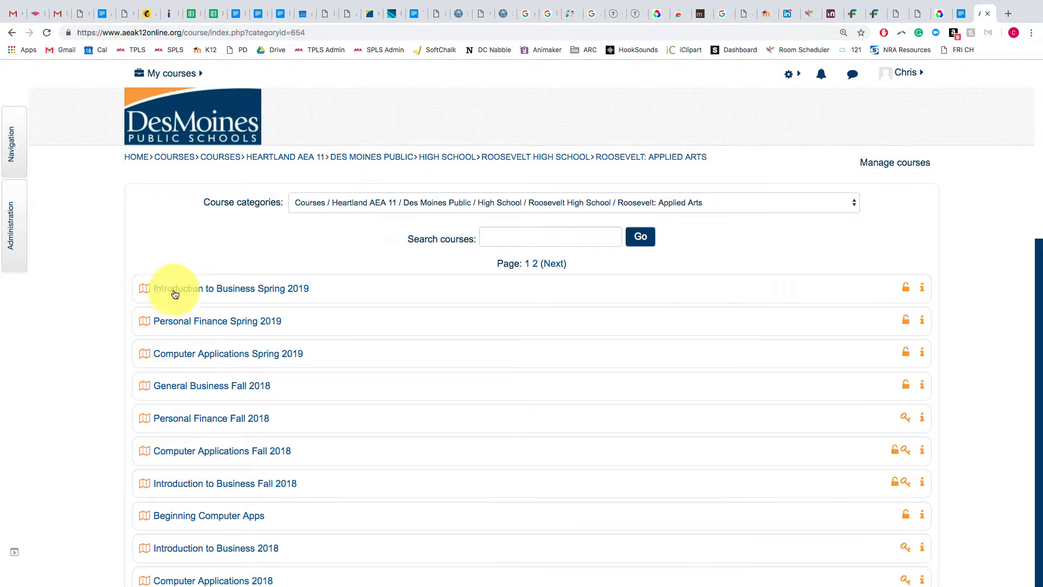
Open the Introduction to Business Spring 2019 course and go to its enrolled users
click(265, 293)
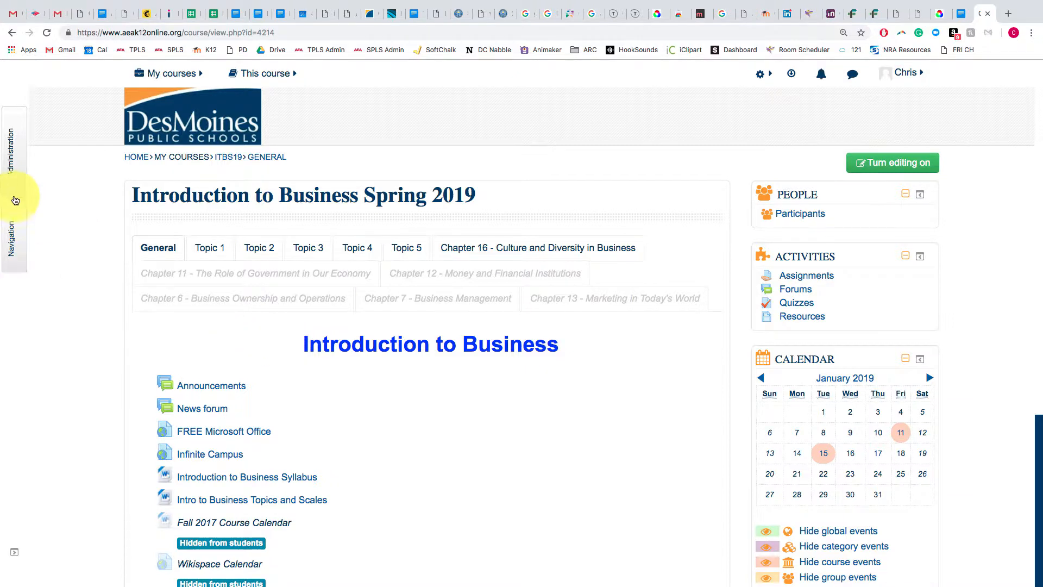
click(16, 174)
click(85, 210)
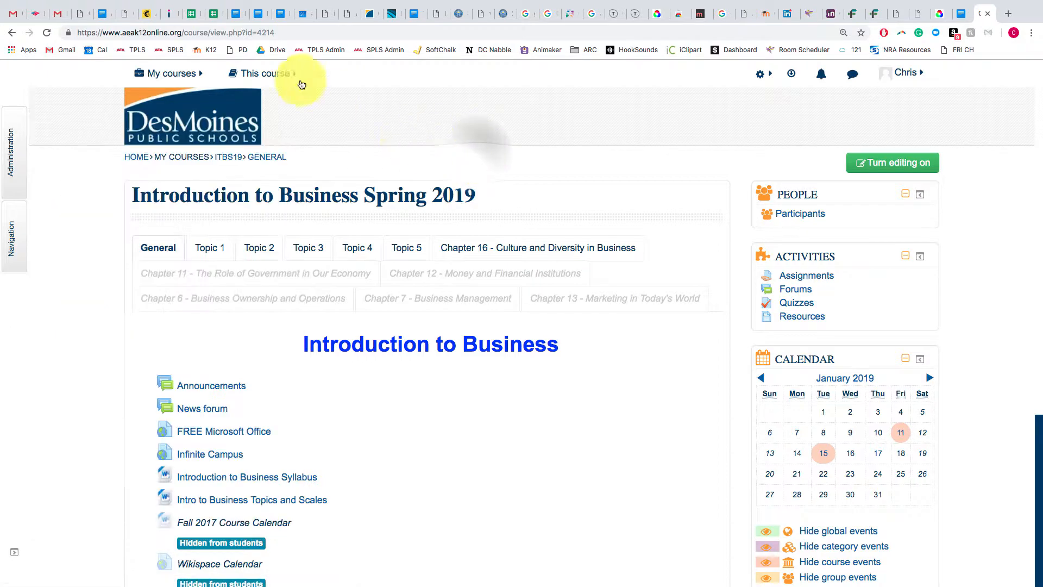
click(163, 74)
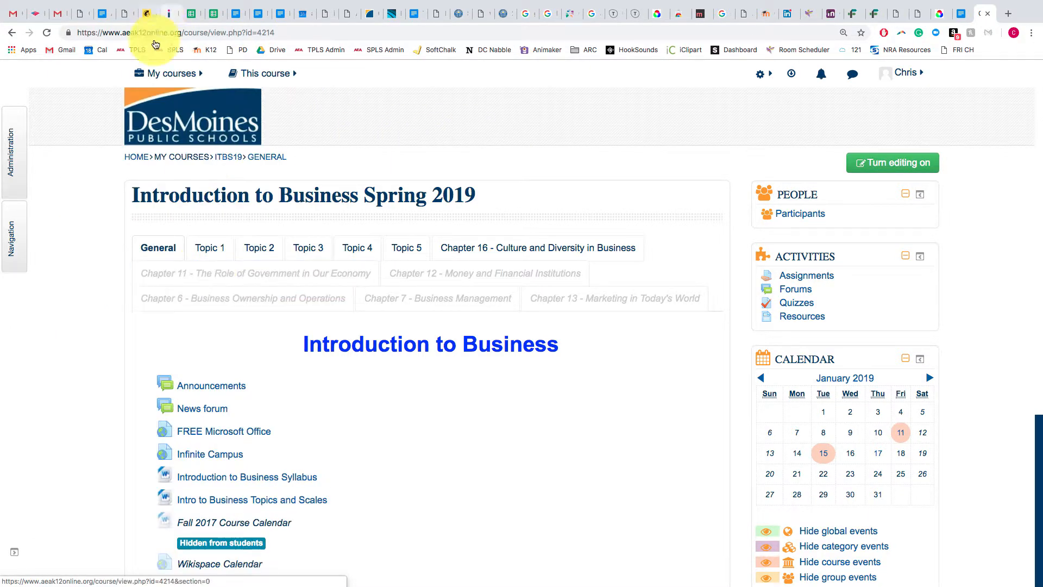
mouse_move(170, 79)
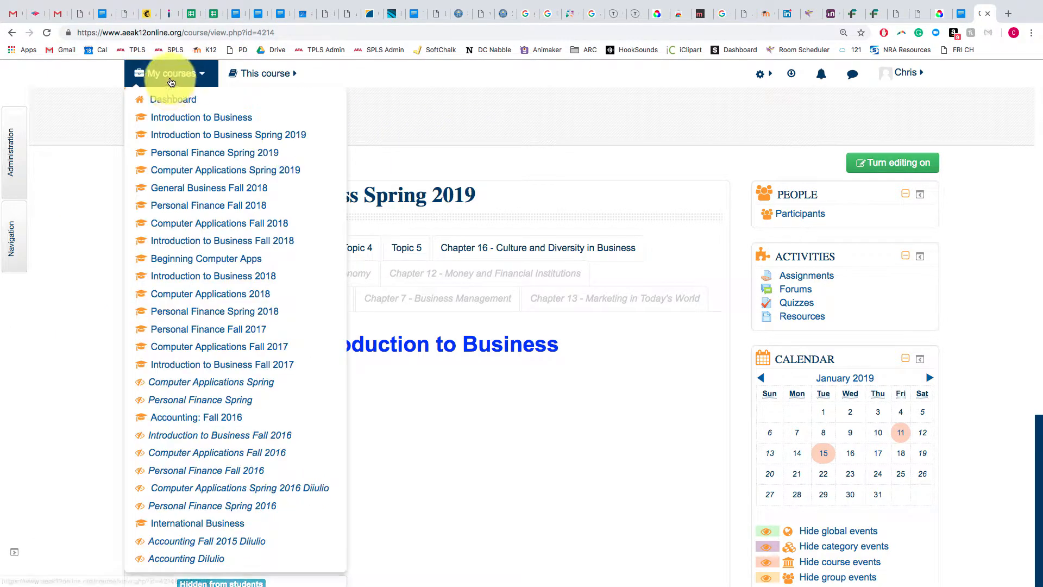
click(19, 163)
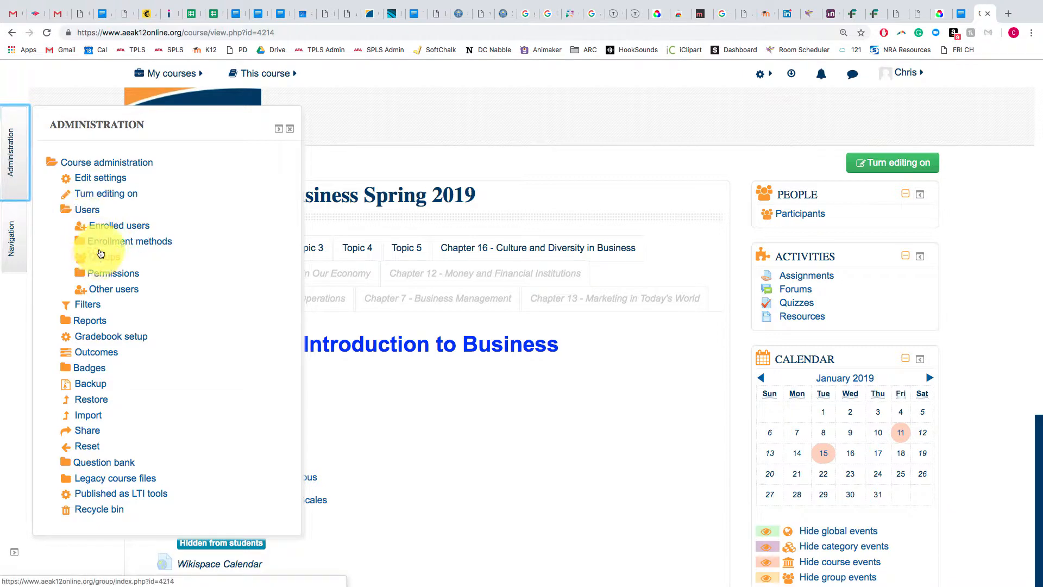
click(109, 225)
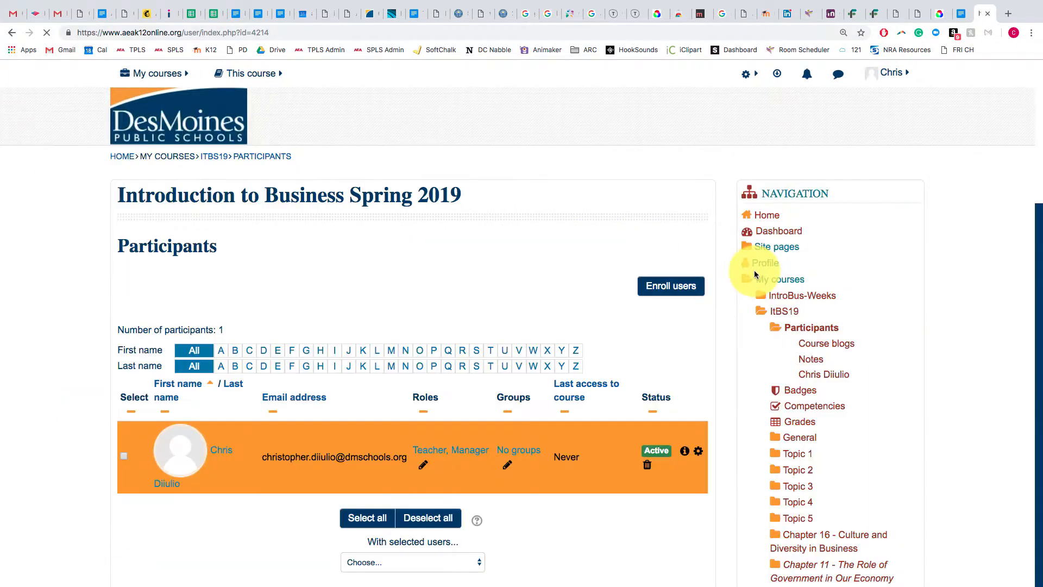
Try enrolling a user with the Teacher role by searching for the teacher's name, and cancel the enrollment
click(684, 284)
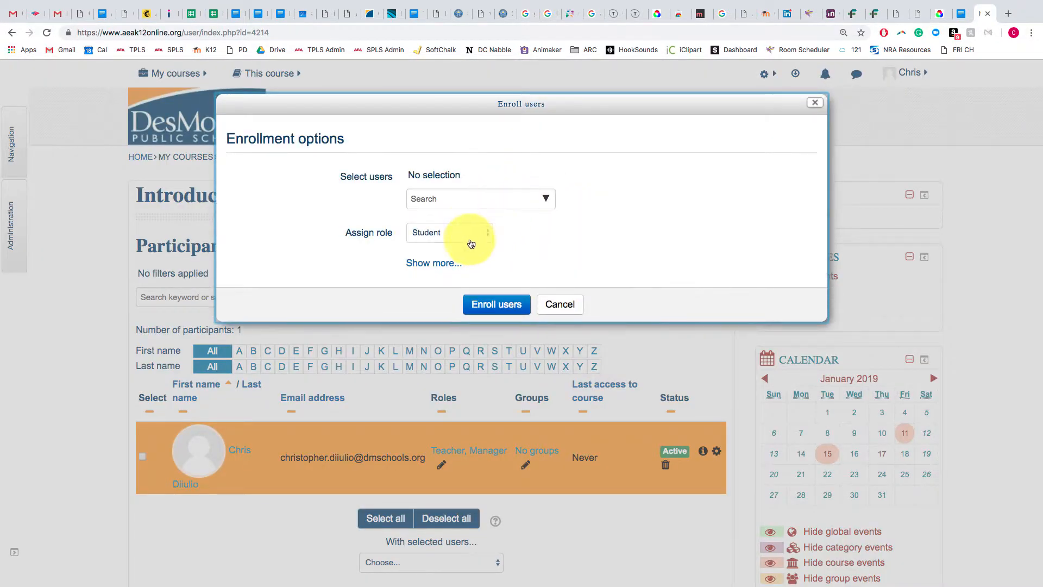
click(464, 235)
click(449, 212)
click(455, 198)
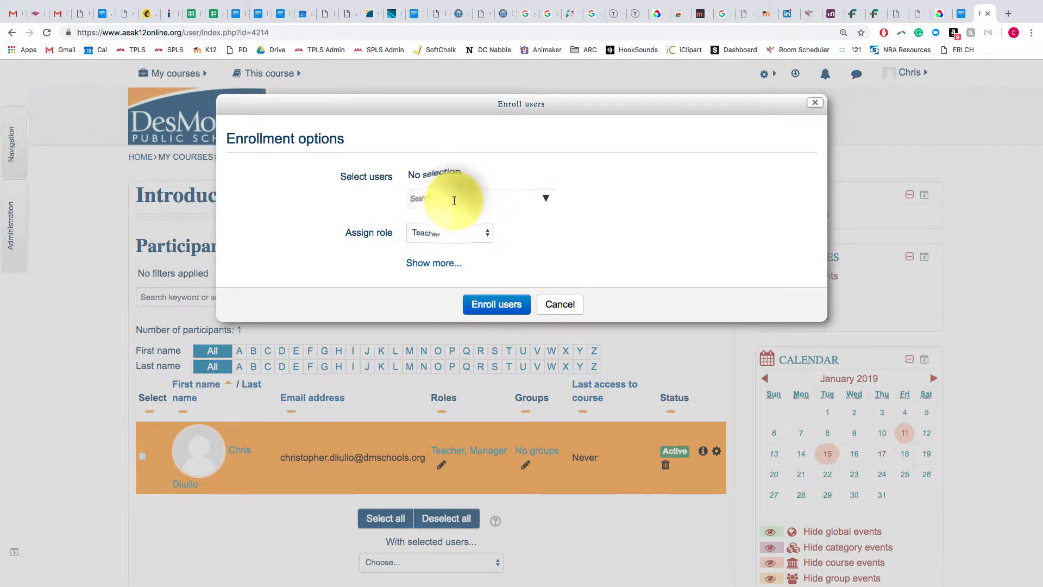
text(Chris Di)
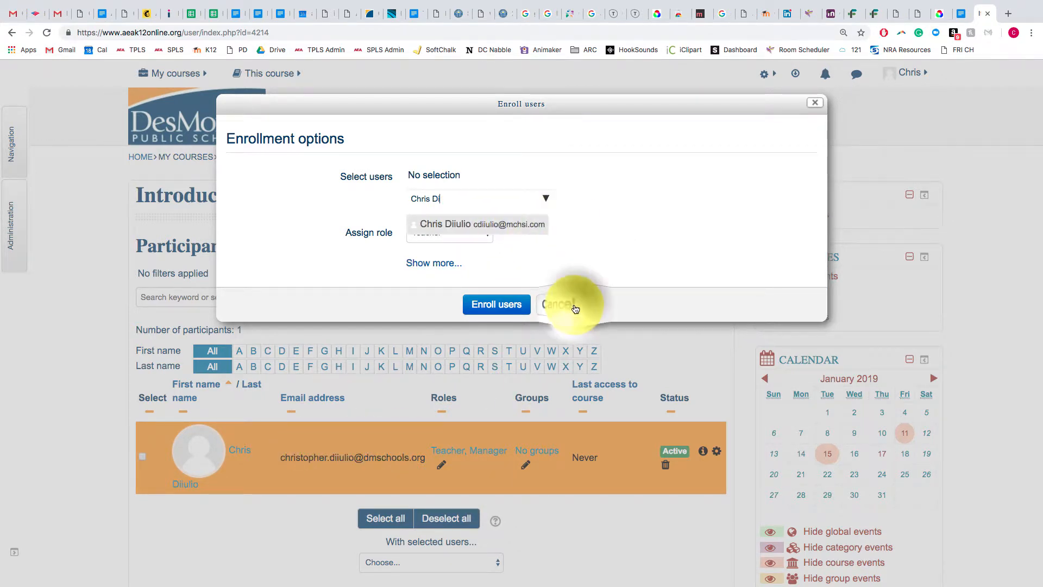
click(565, 303)
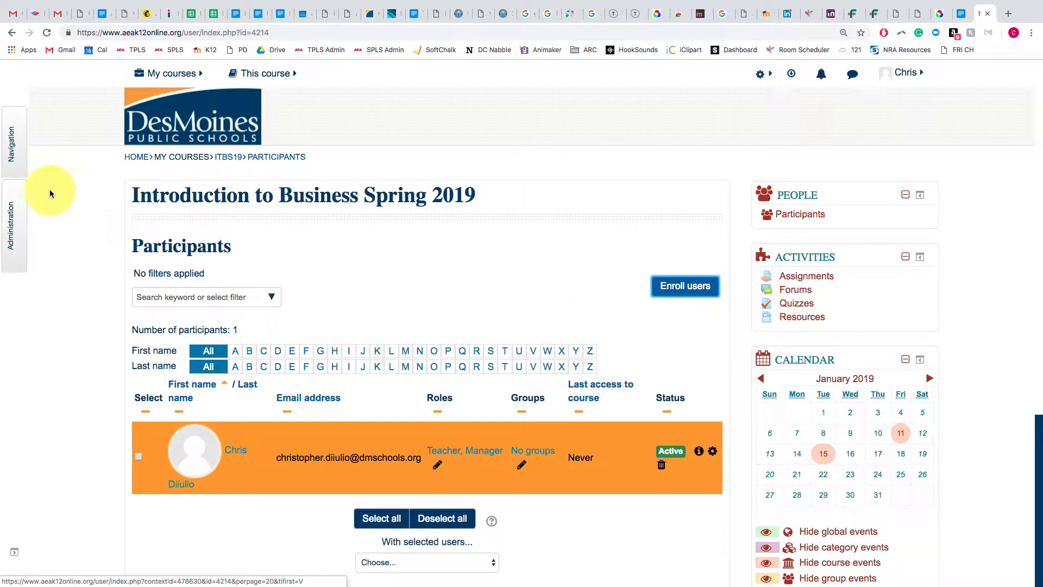
Open the course import page, search for Introduction to Business Fall 2018 and select that course as the import source
click(19, 225)
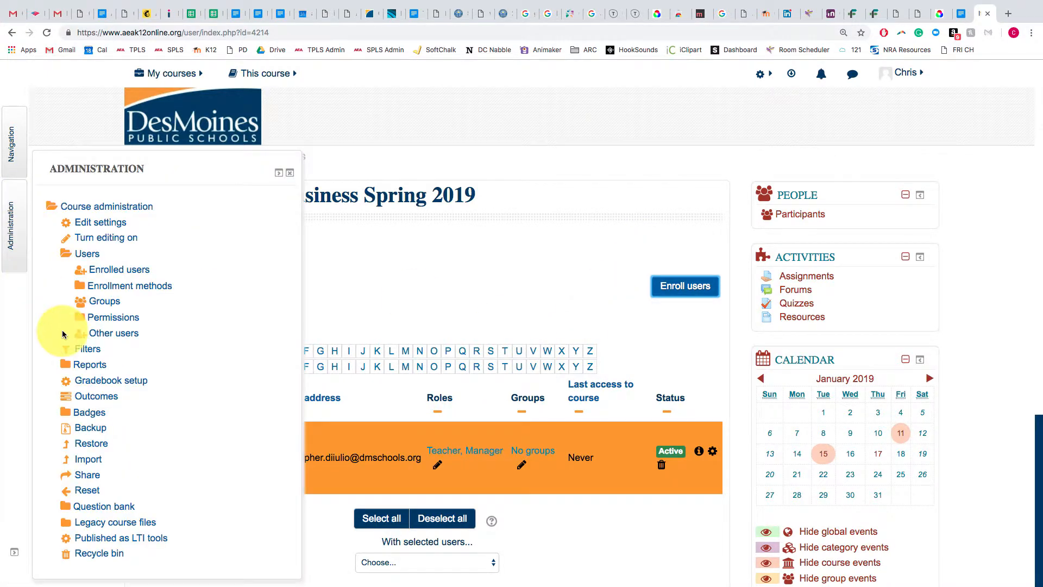
click(88, 459)
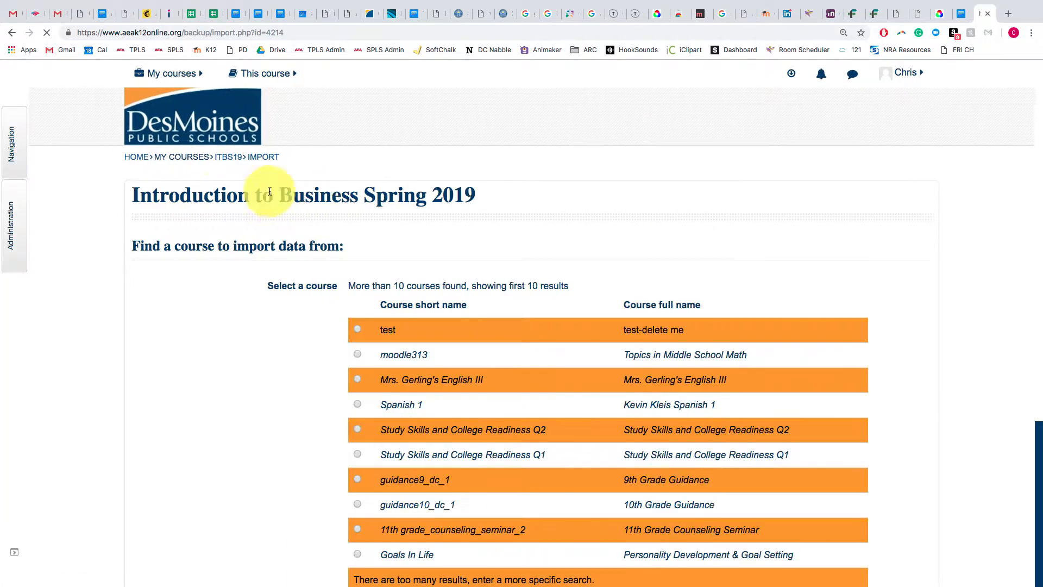
drag(133, 193, 361, 198)
key(super+c)
scroll(425, 289, down, 5)
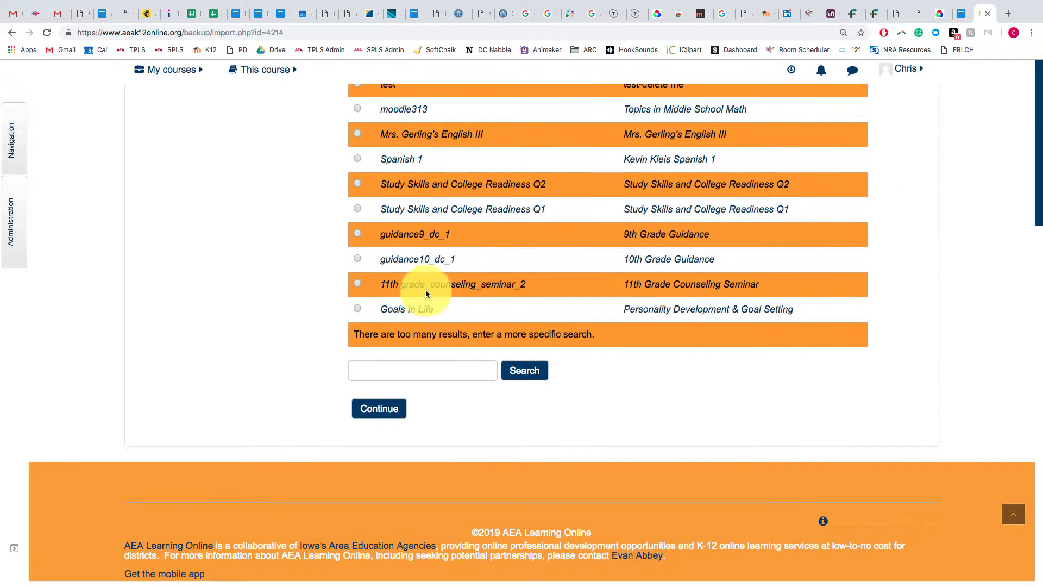
click(461, 373)
key(super+v)
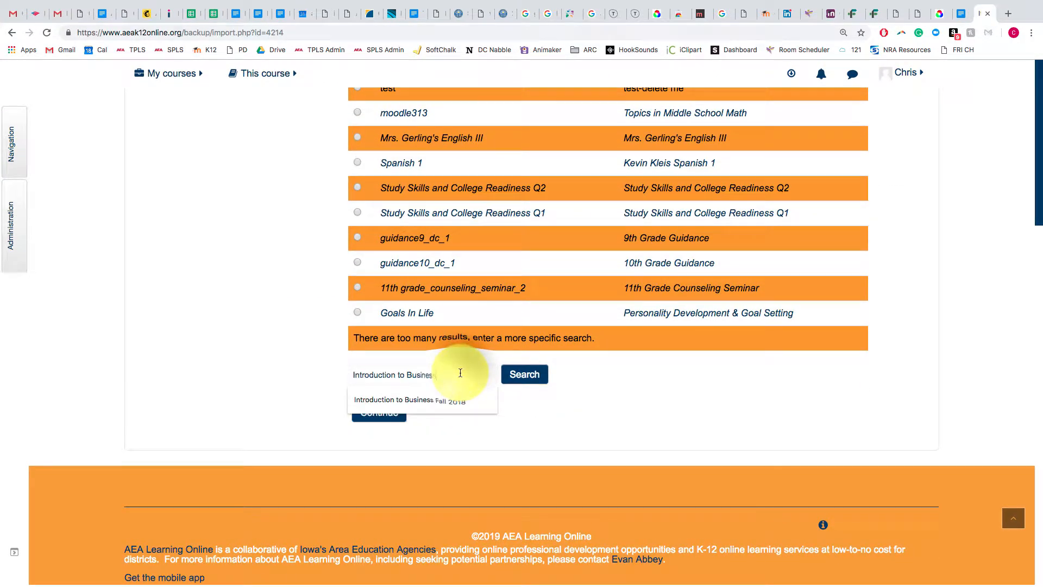
click(454, 402)
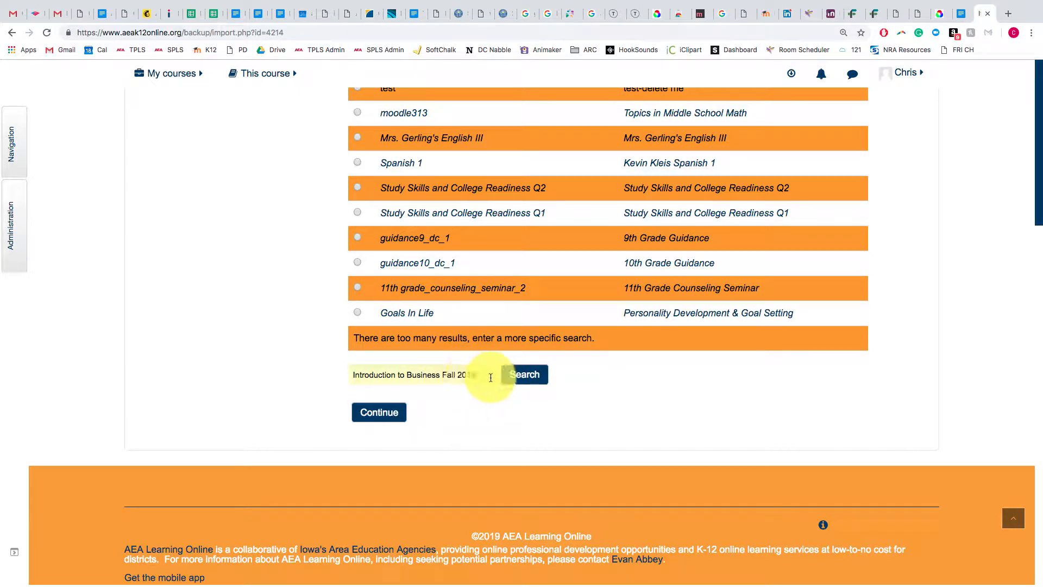
click(519, 374)
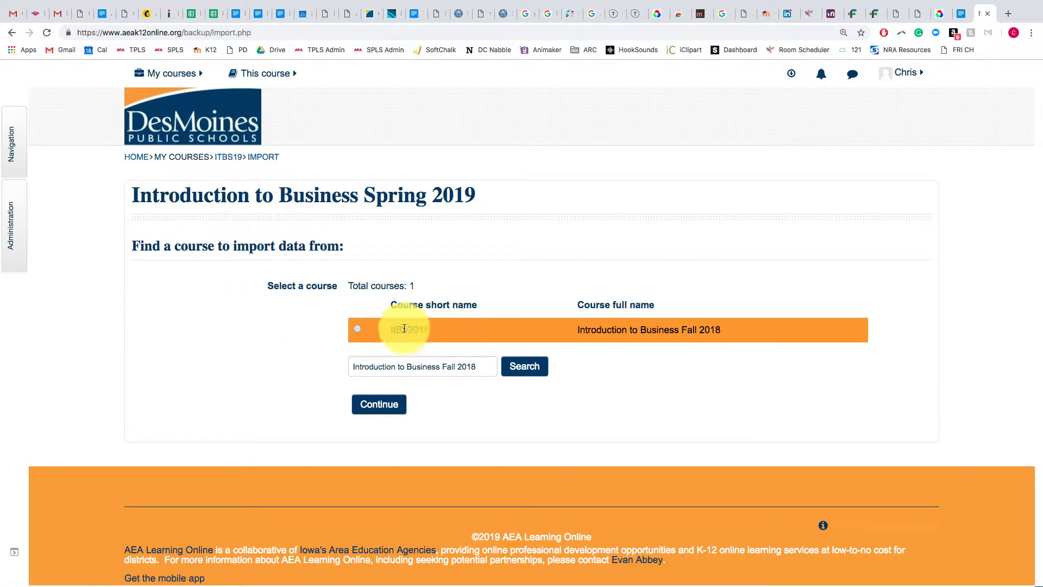
click(357, 329)
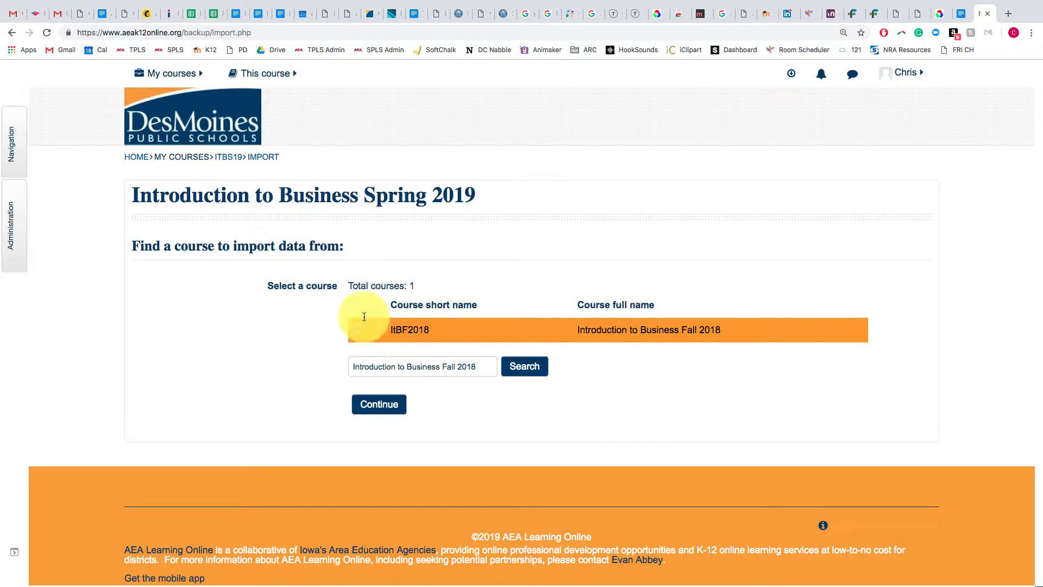
Leave the import page and go back to the Introduction to Business Spring 2019 course page
click(17, 209)
click(69, 277)
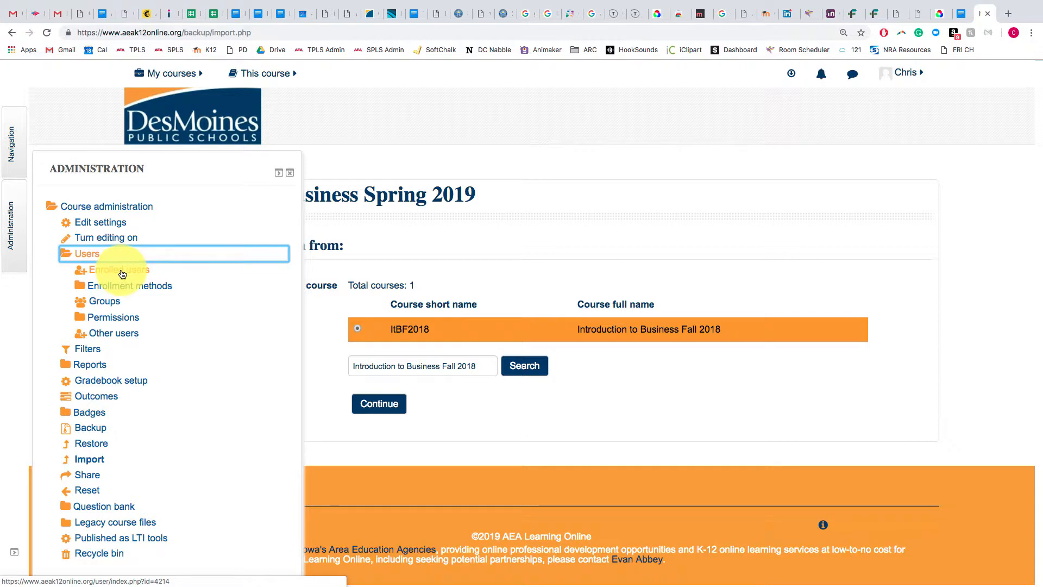
click(11, 139)
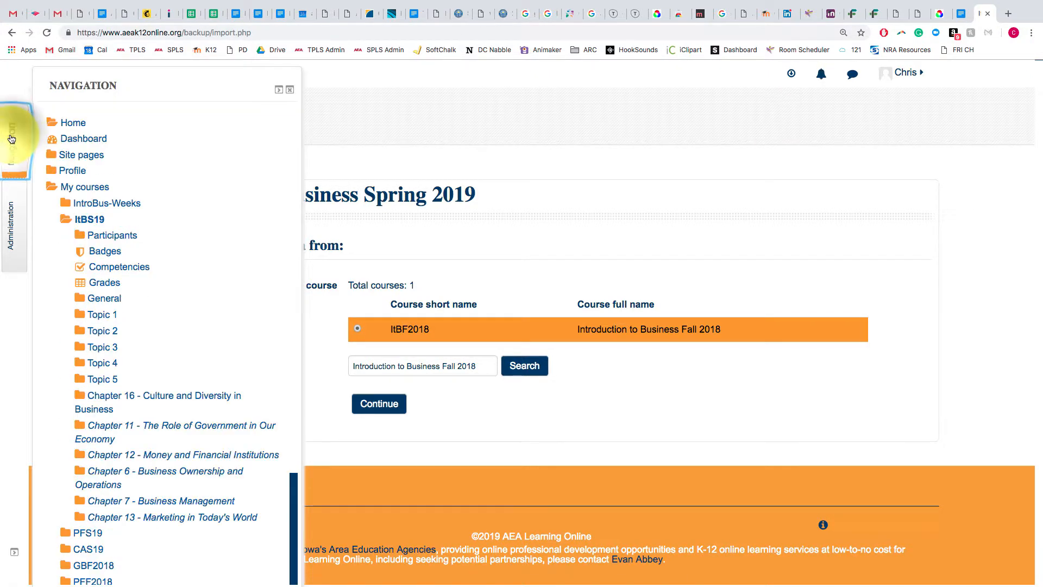
click(122, 219)
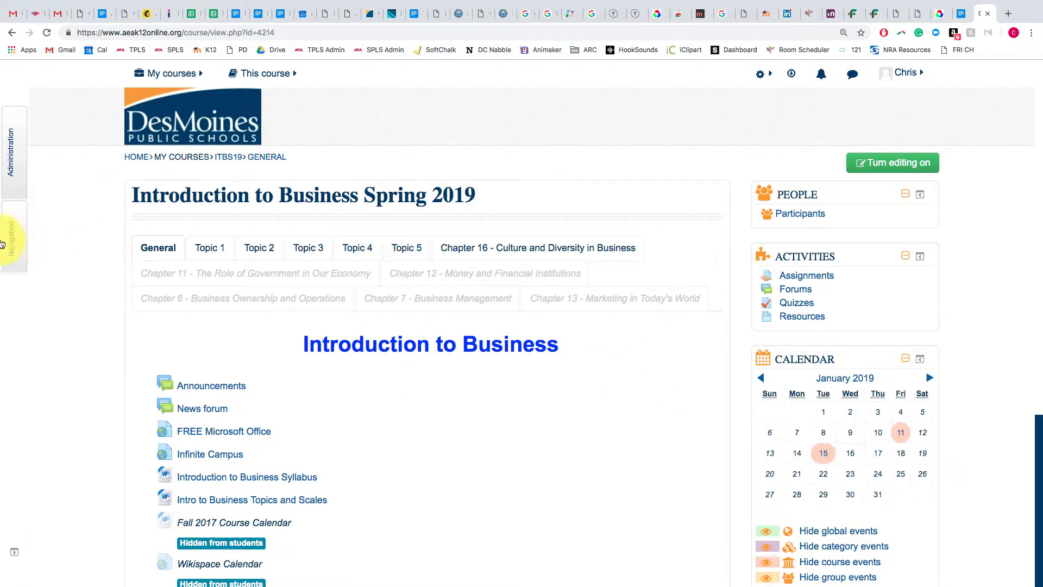
Go to the AEA K-12 Online home page and show the course code field used for enrolling
click(7, 163)
mouse_move(7, 264)
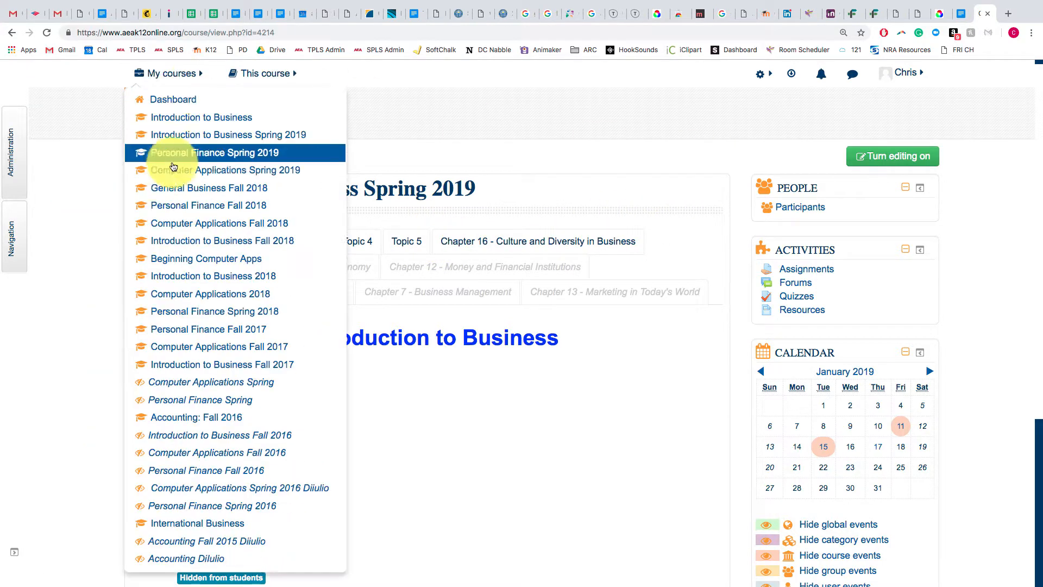
click(136, 149)
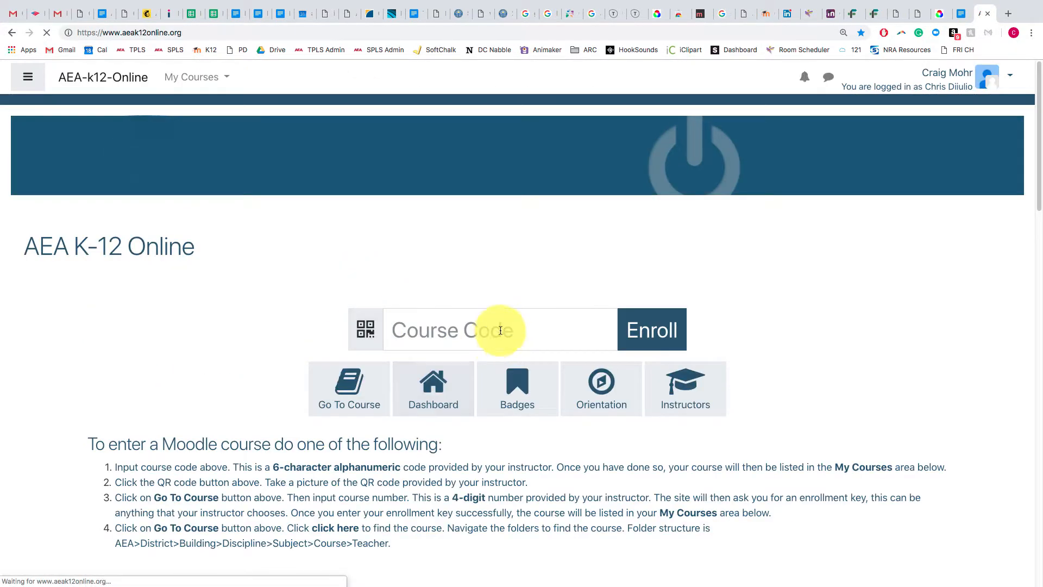
click(478, 338)
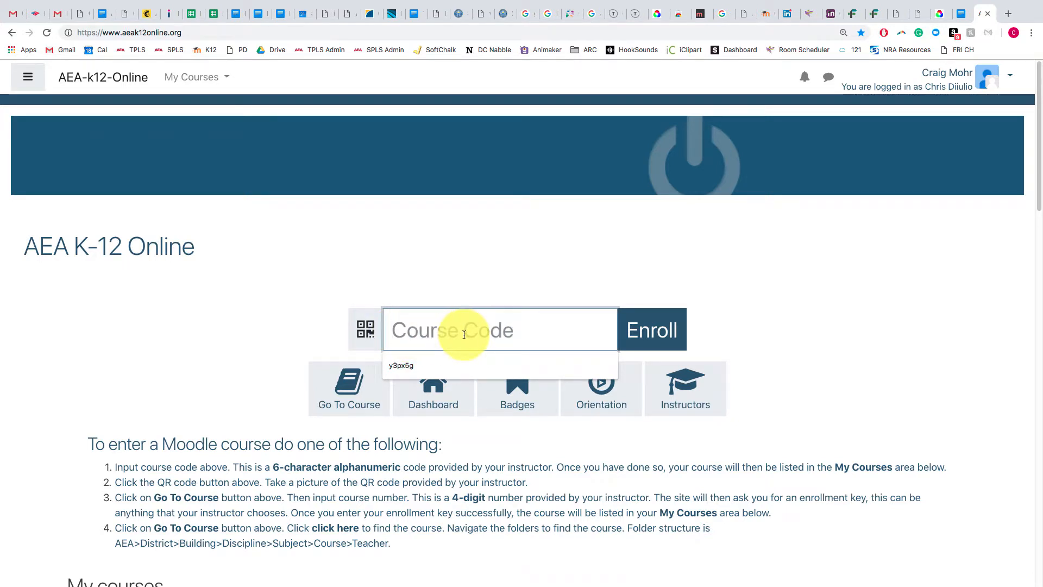
Open the Introduction to Business Spring 2019 course and view its groups page
click(196, 74)
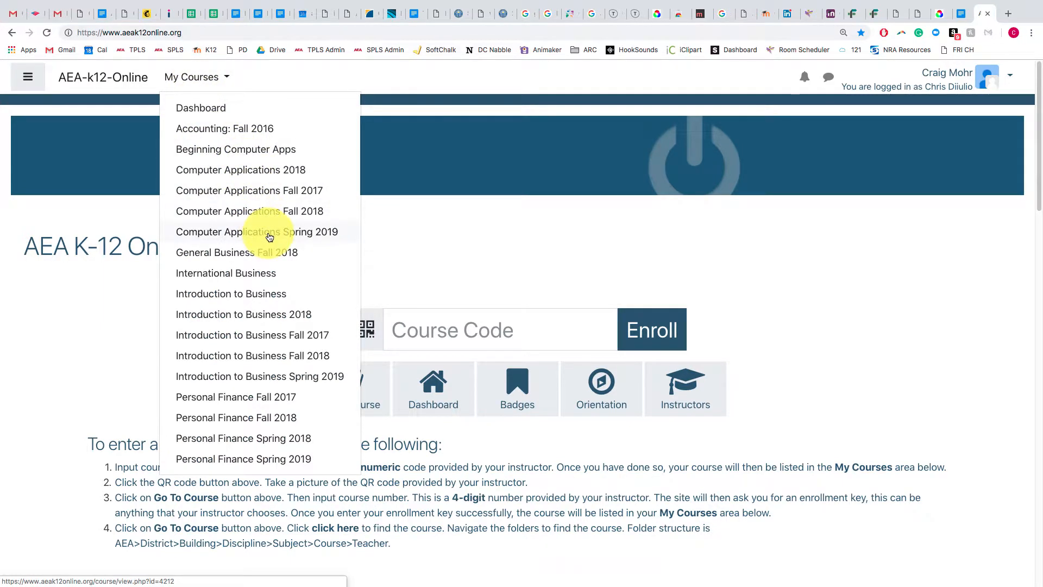
click(287, 376)
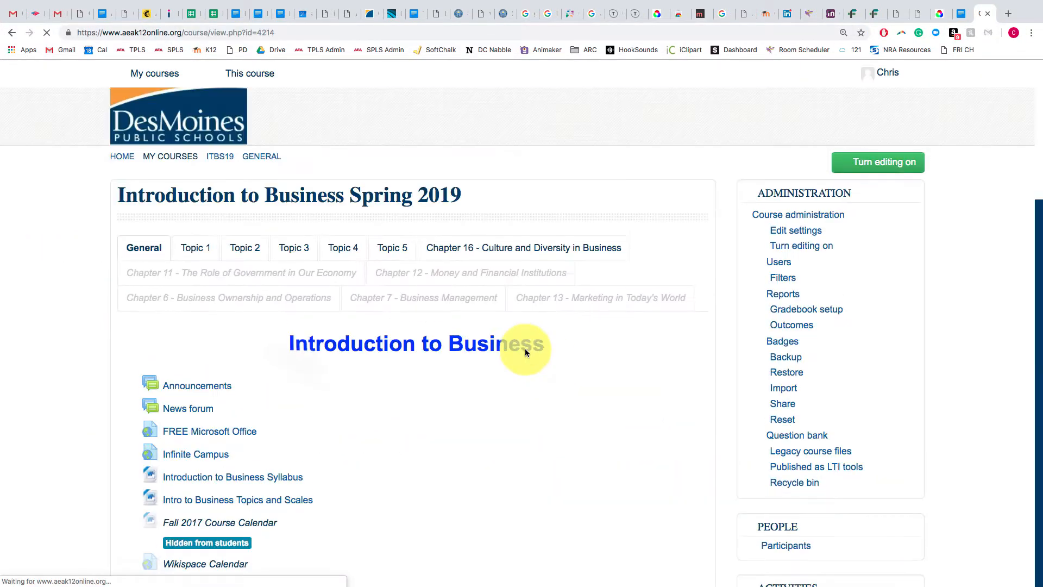
click(12, 171)
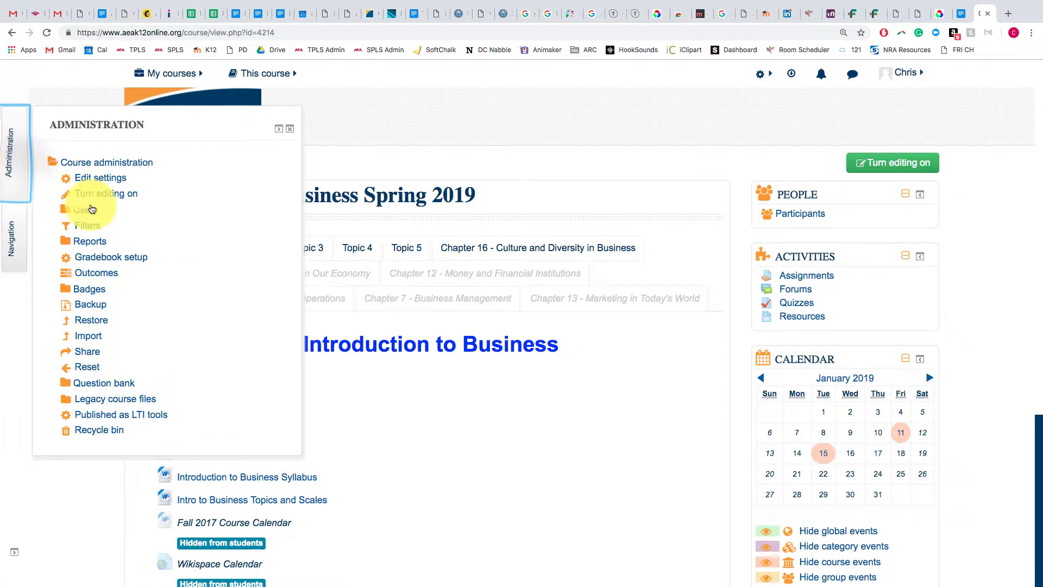
click(93, 211)
click(112, 256)
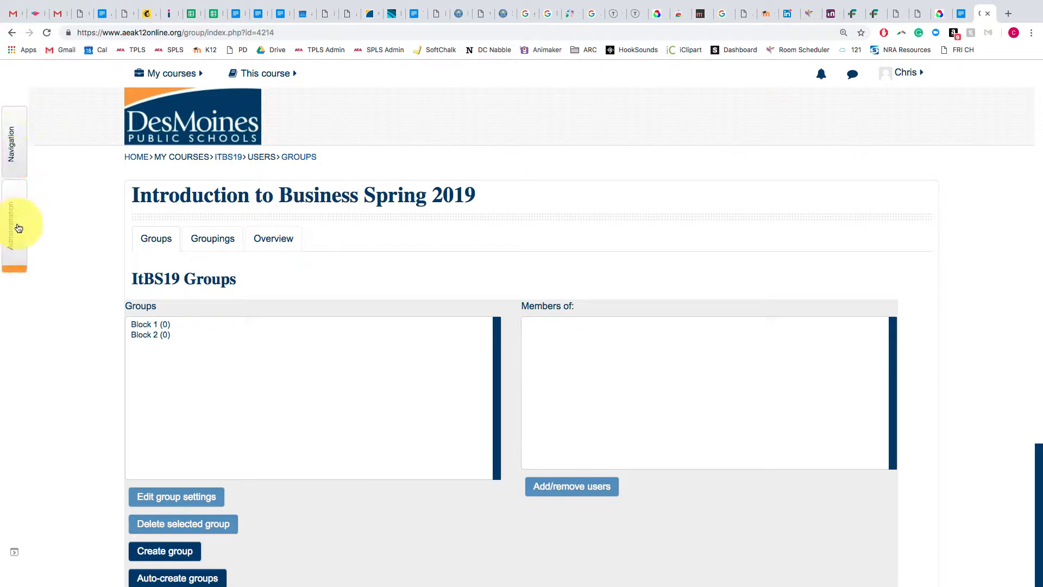
Open the Easy enrollments settings among the course's enrollment methods and examine the enrollment codes, especially the one for Block 1
click(16, 228)
click(120, 286)
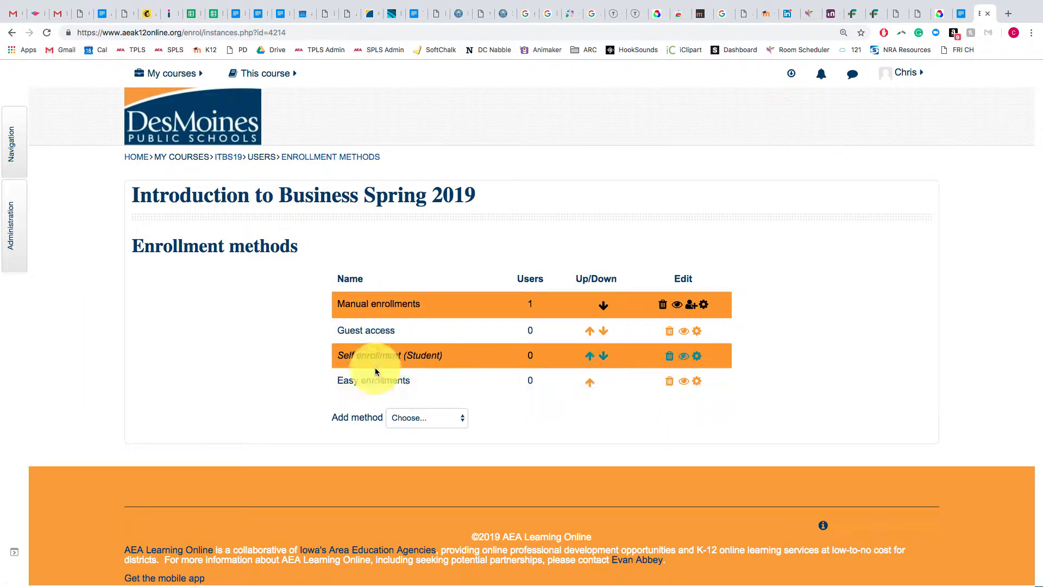
click(697, 382)
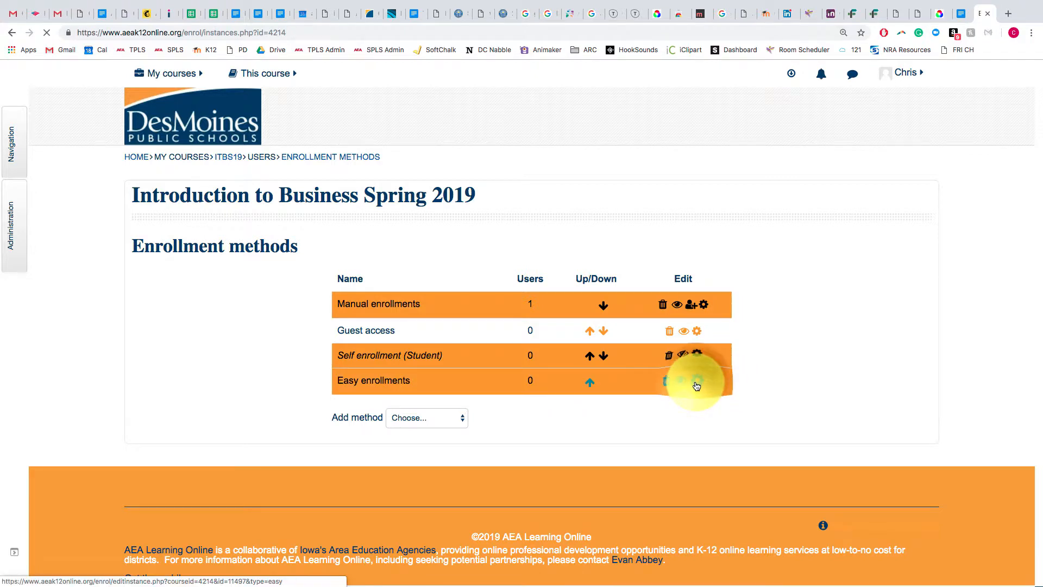
scroll(408, 369, down, 3)
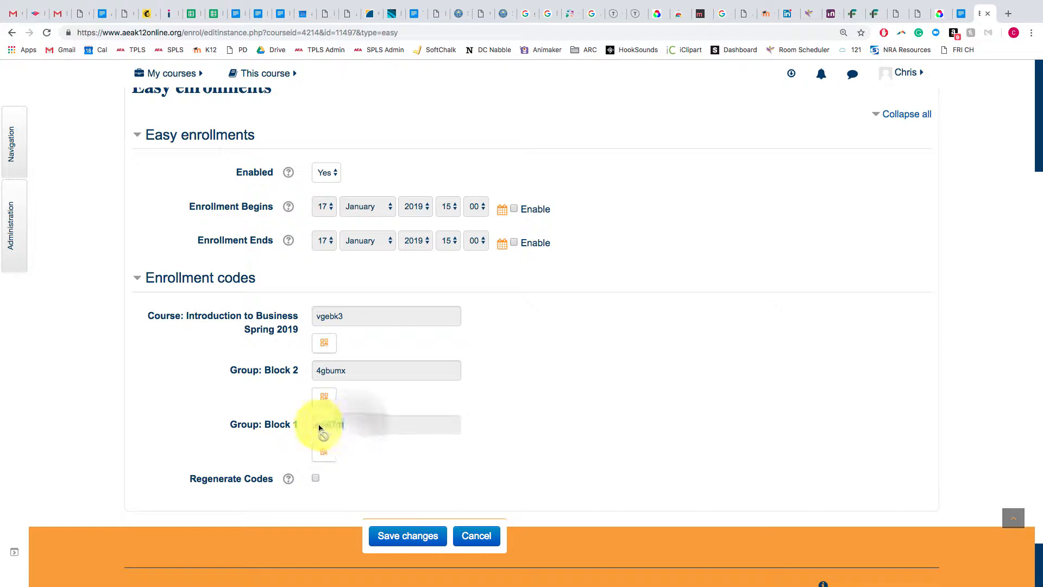
drag(317, 426, 360, 437)
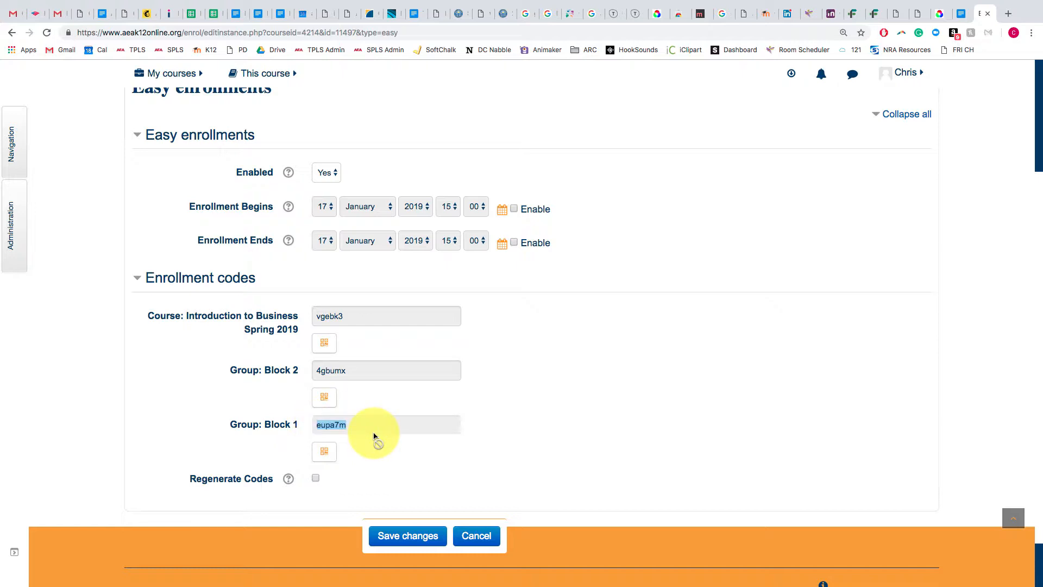
scroll(552, 384, up, 3)
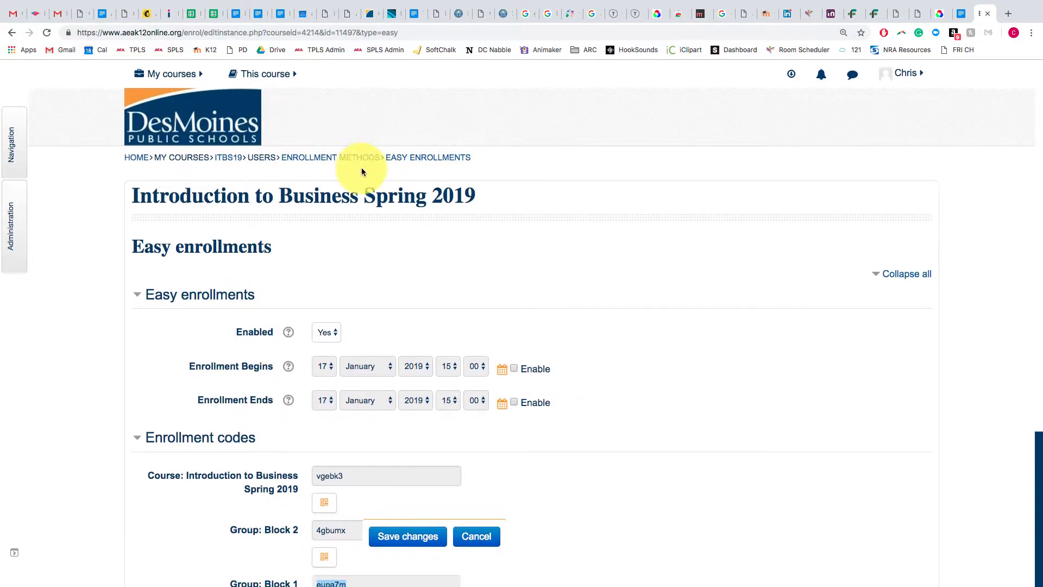
scroll(352, 182, down, 4)
drag(326, 364, 351, 368)
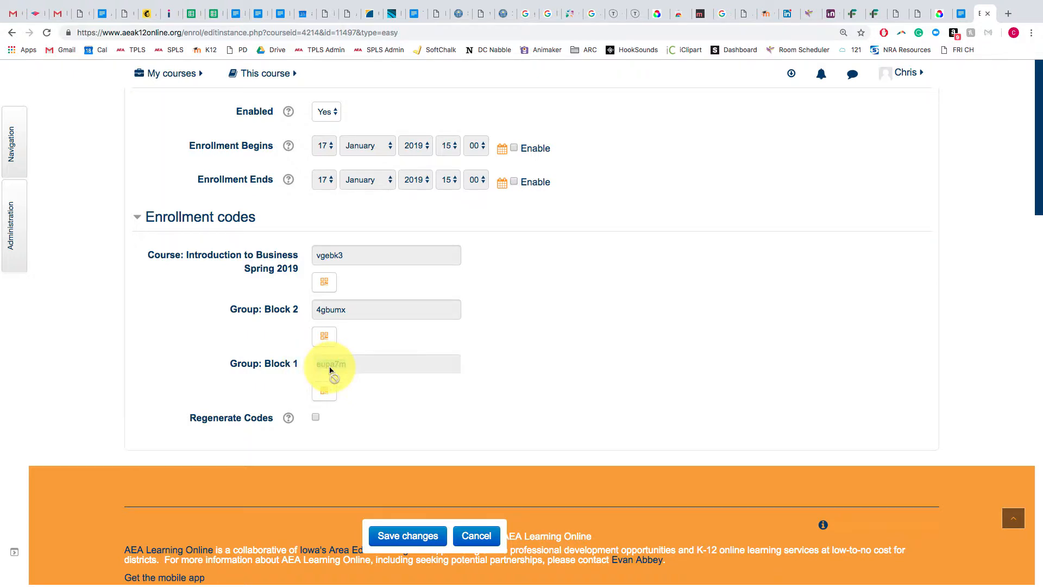
drag(331, 369, 274, 256)
scroll(240, 247, up, 4)
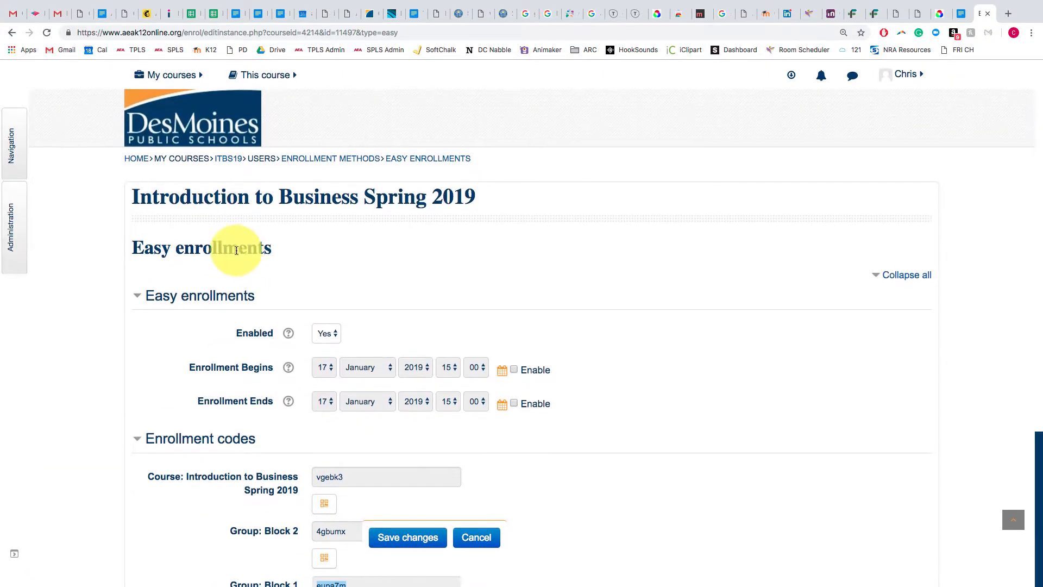
Return to the current course's groups, and open the groups page of the Computer Applications Spring 2019 course
click(20, 223)
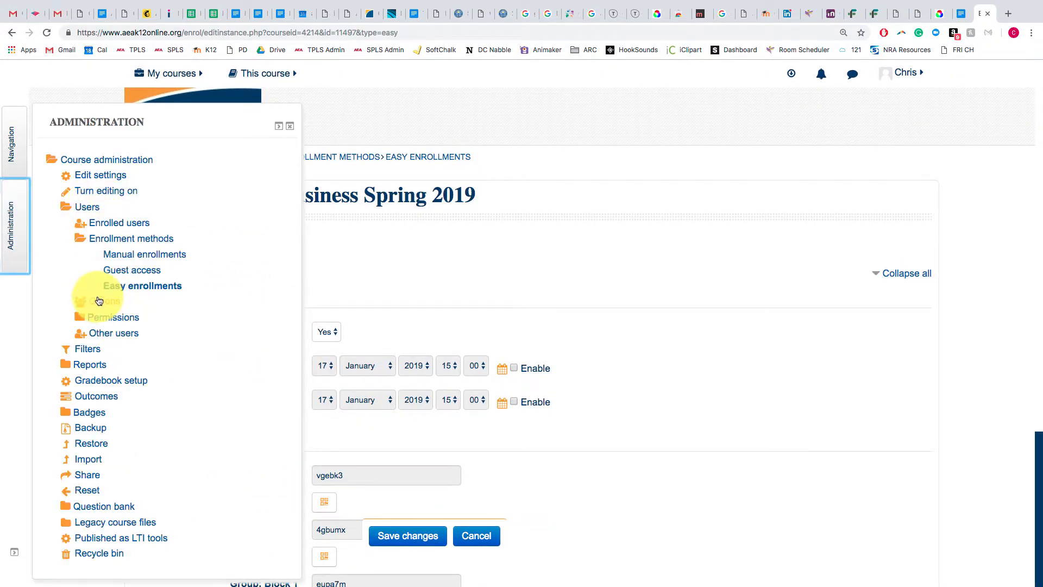
click(99, 301)
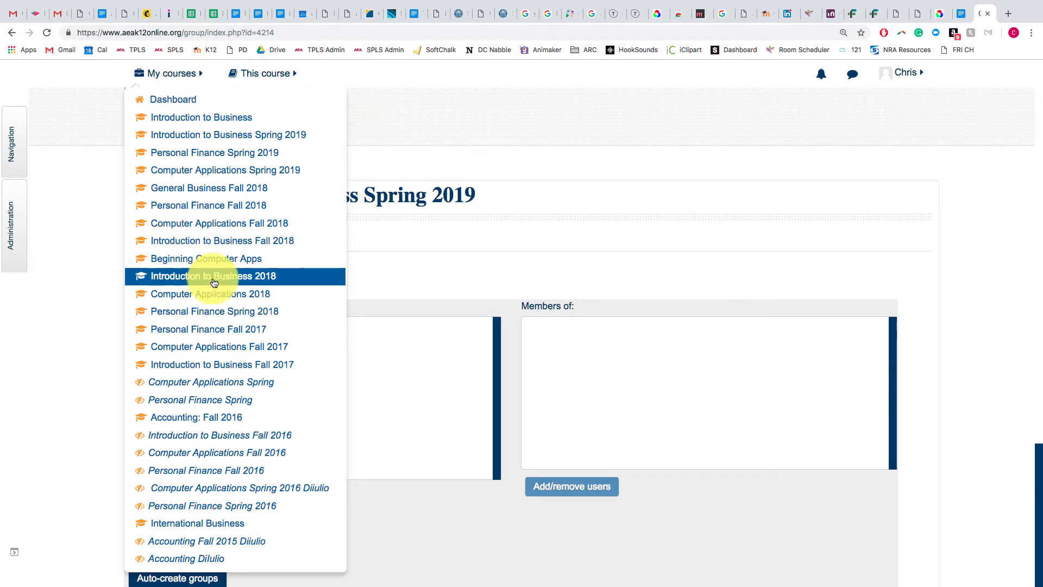
click(221, 169)
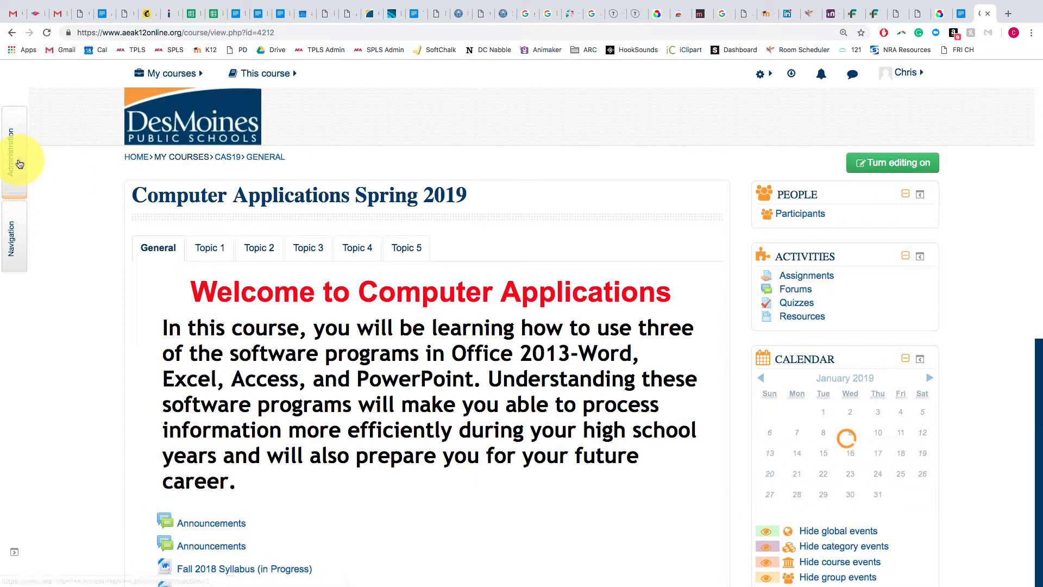
click(16, 162)
click(87, 215)
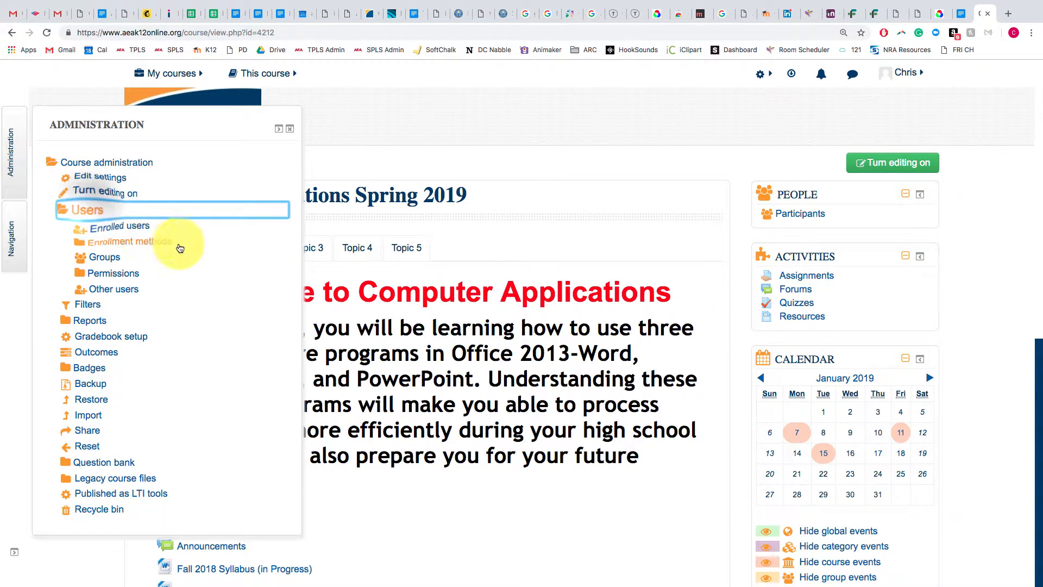
click(112, 256)
Delete the Period 1 and Period 2 groups from Computer Applications Spring 2019, confirming each deletion
click(179, 348)
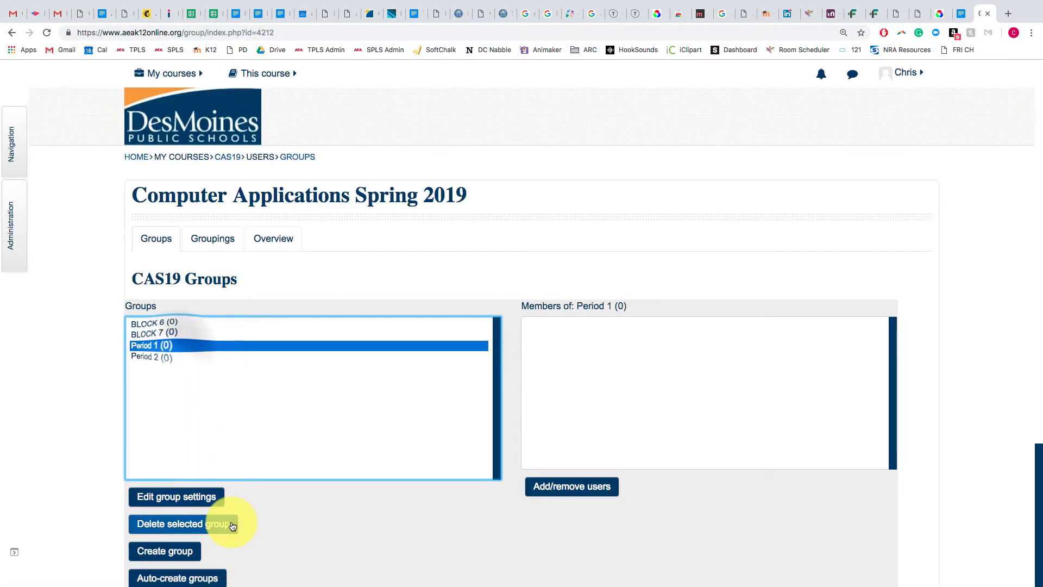
click(187, 525)
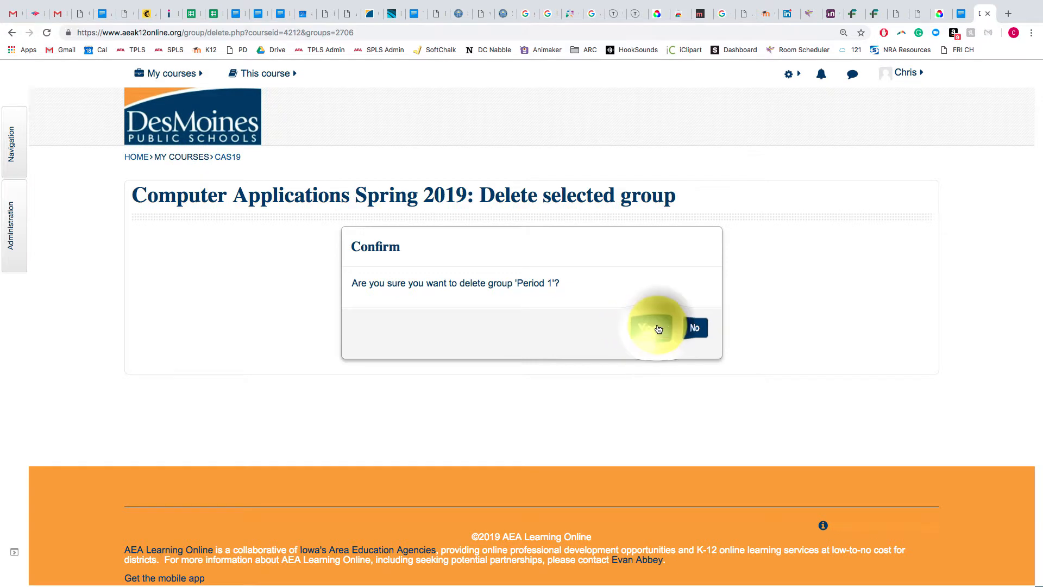
click(650, 328)
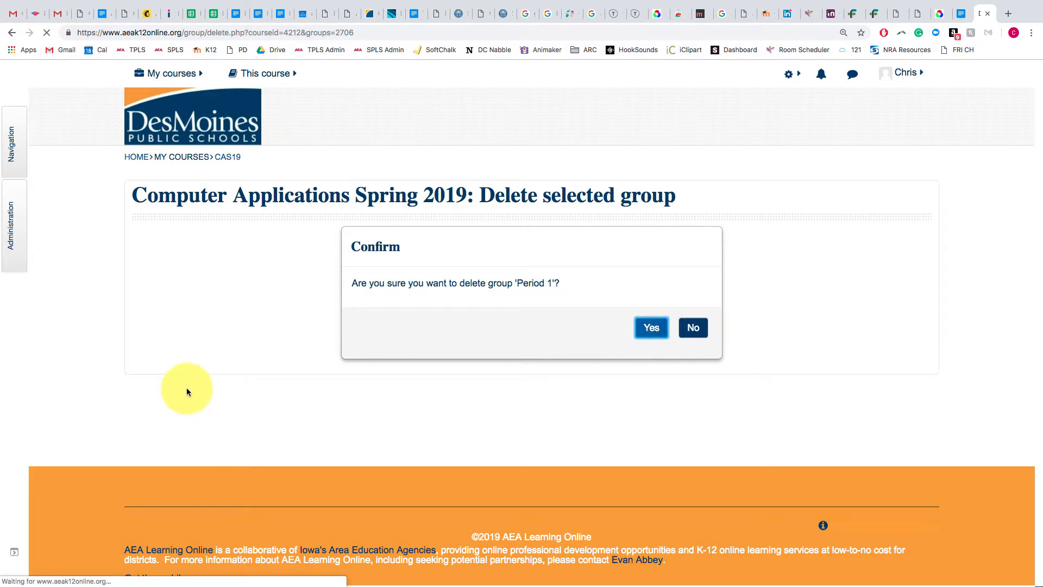
click(160, 346)
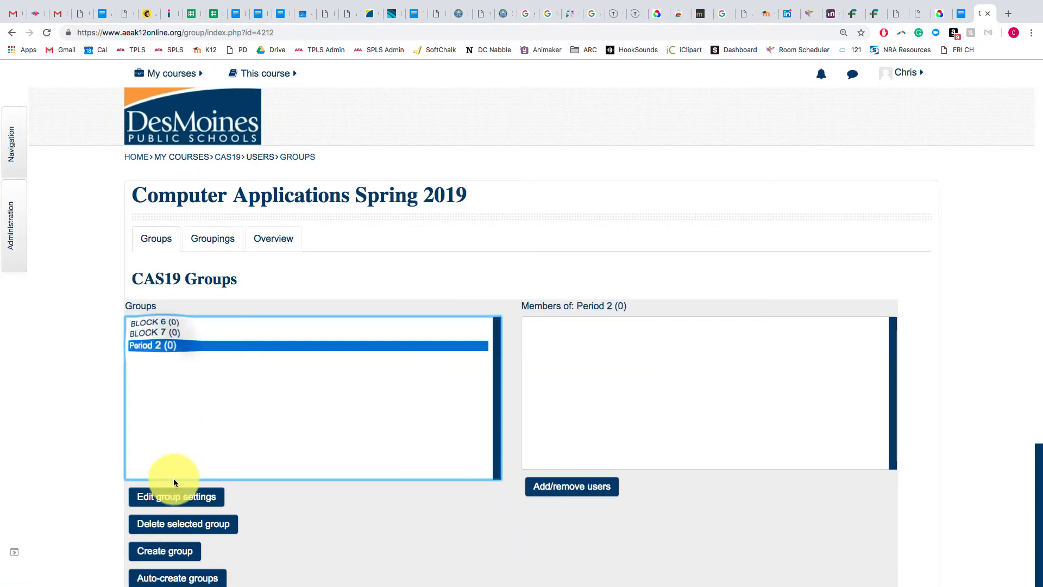
click(201, 524)
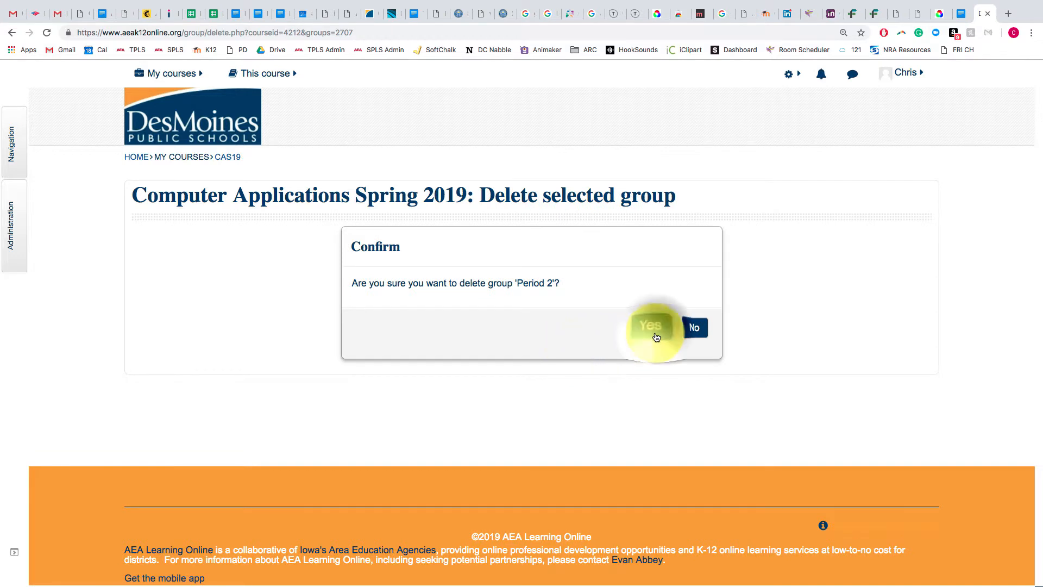
click(651, 327)
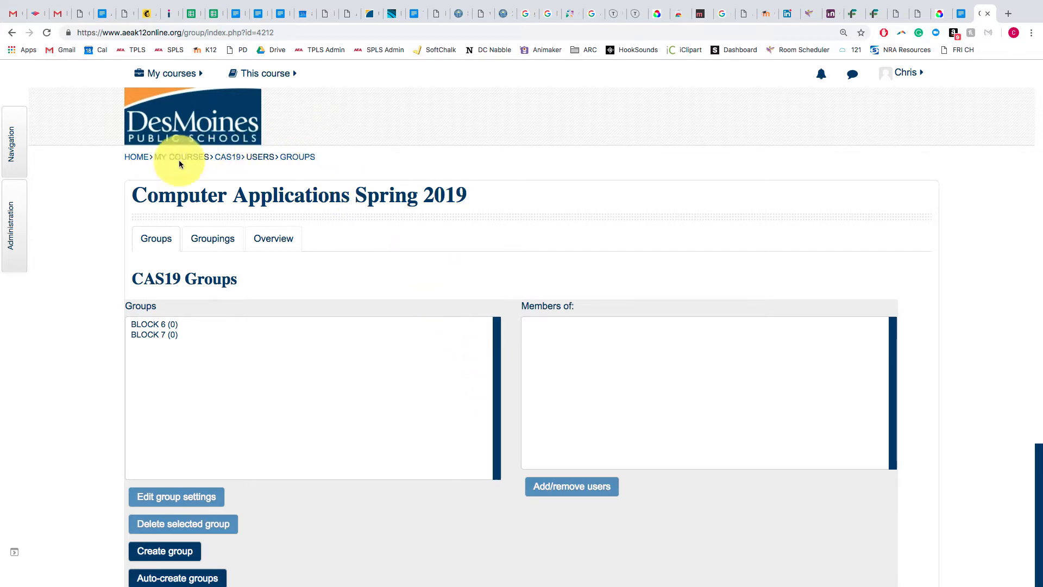
Return to the site home and find the Des Moines Public course category under Heartland AEA 11
click(132, 162)
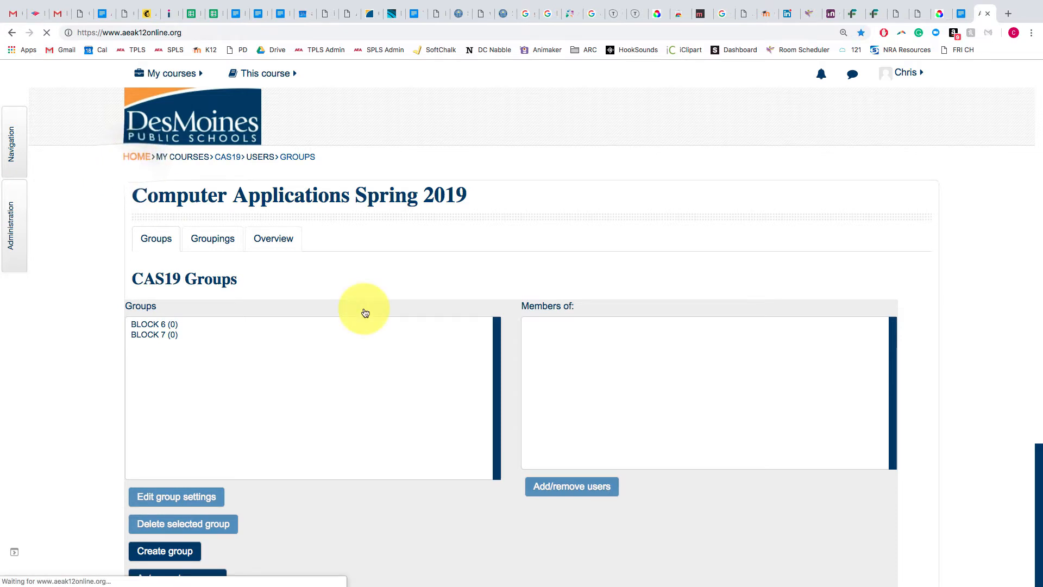
click(384, 408)
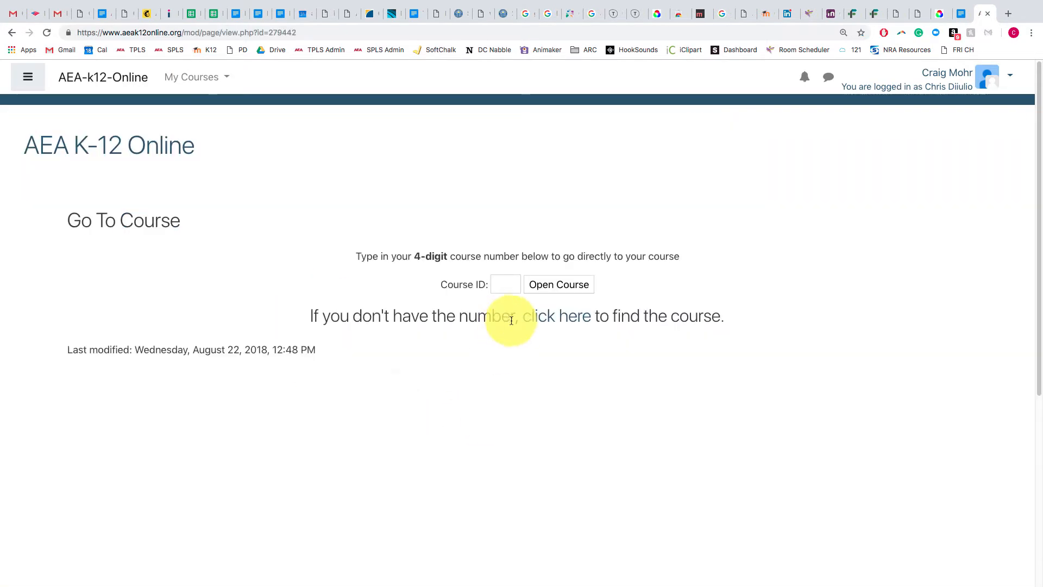
click(543, 314)
scroll(370, 403, down, 2)
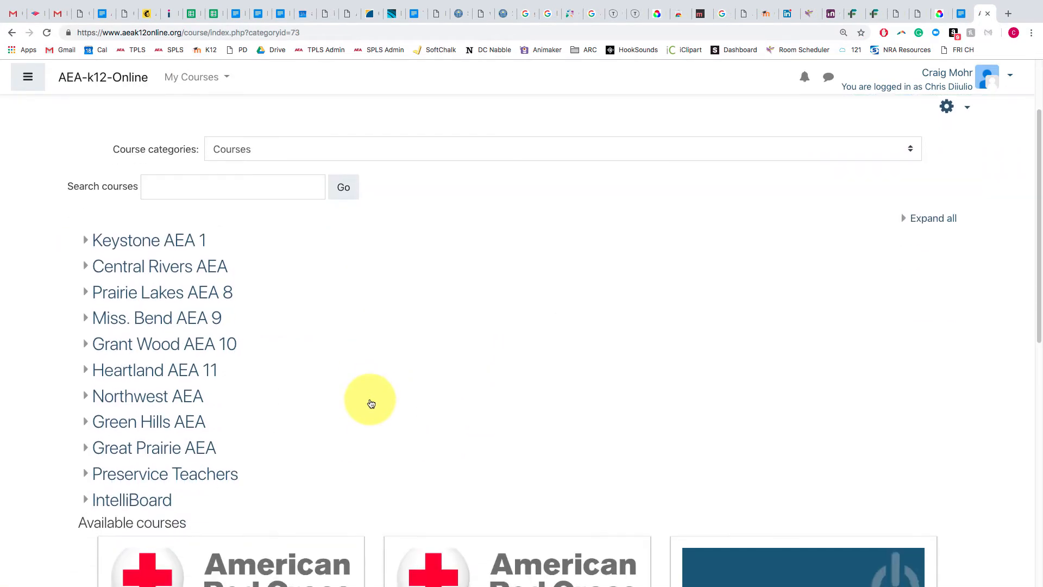
click(183, 371)
scroll(299, 374, down, 7)
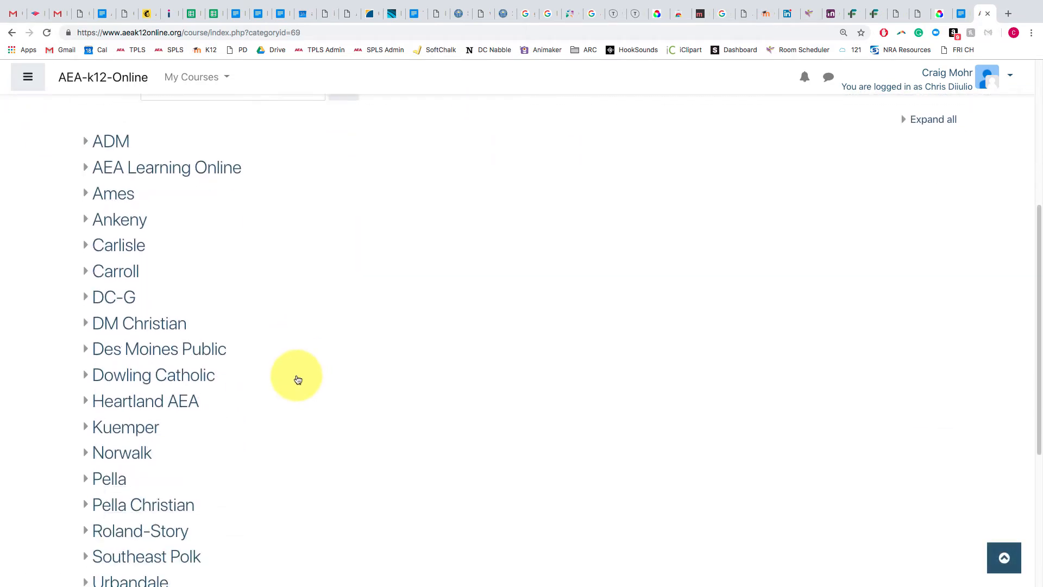
click(108, 239)
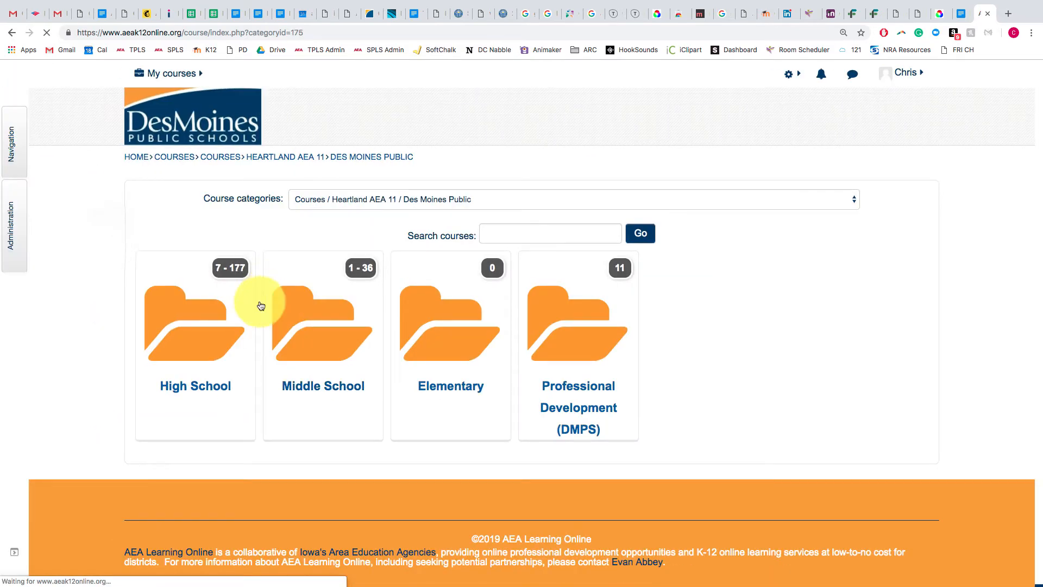
Open the Roosevelt: Applied Arts category under Roosevelt High School and look through its course list, including the italicized hidden courses
click(245, 355)
click(227, 365)
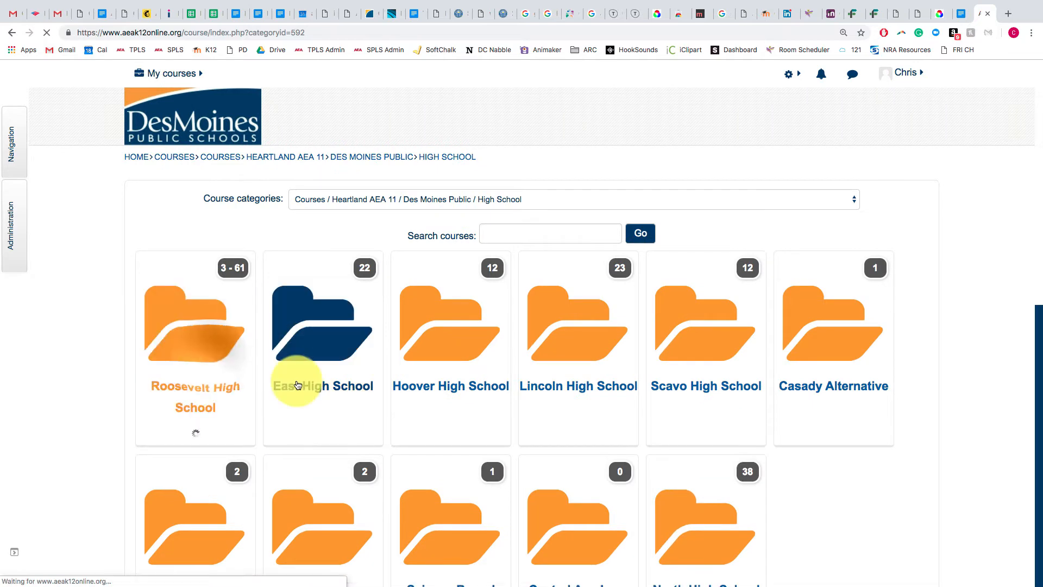
click(333, 408)
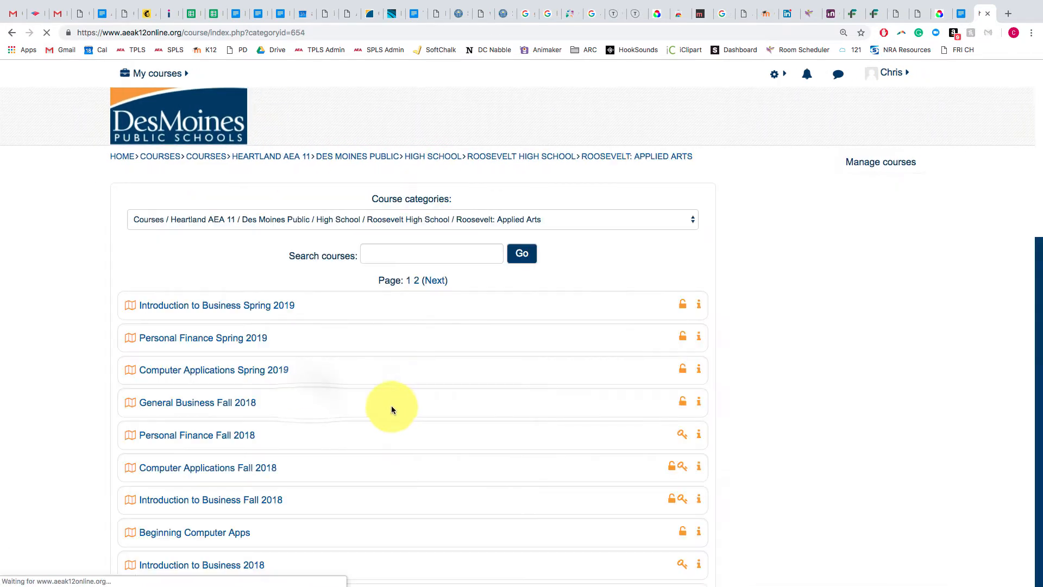
scroll(408, 407, down, 3)
scroll(407, 407, down, 10)
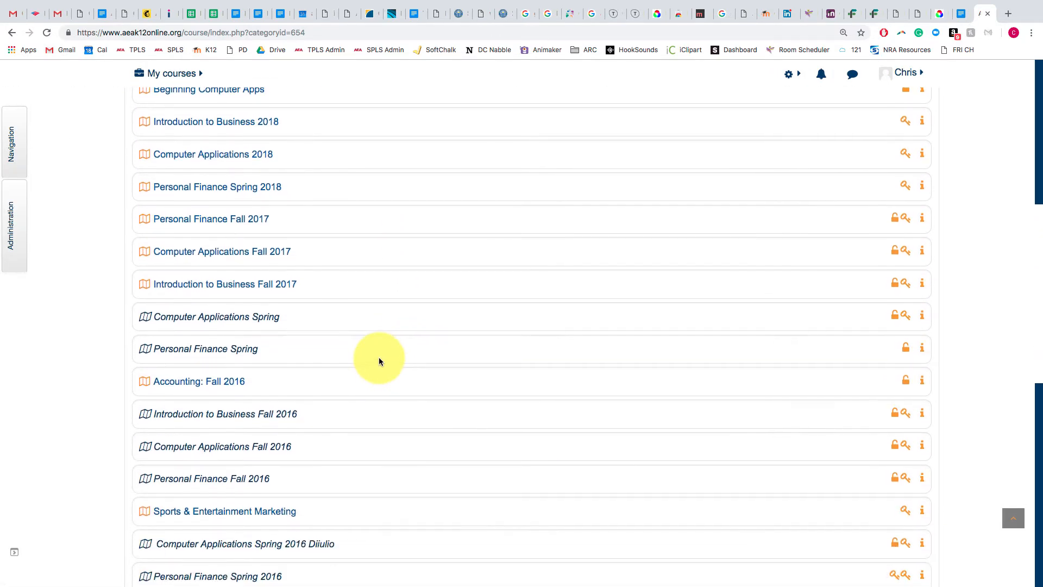
scroll(203, 238, down, 1)
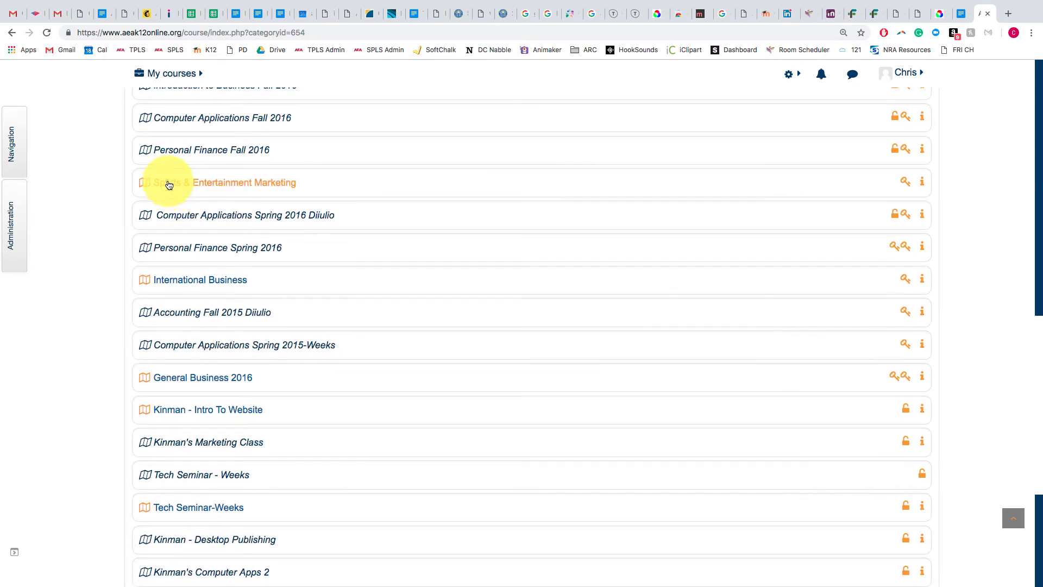
click(177, 153)
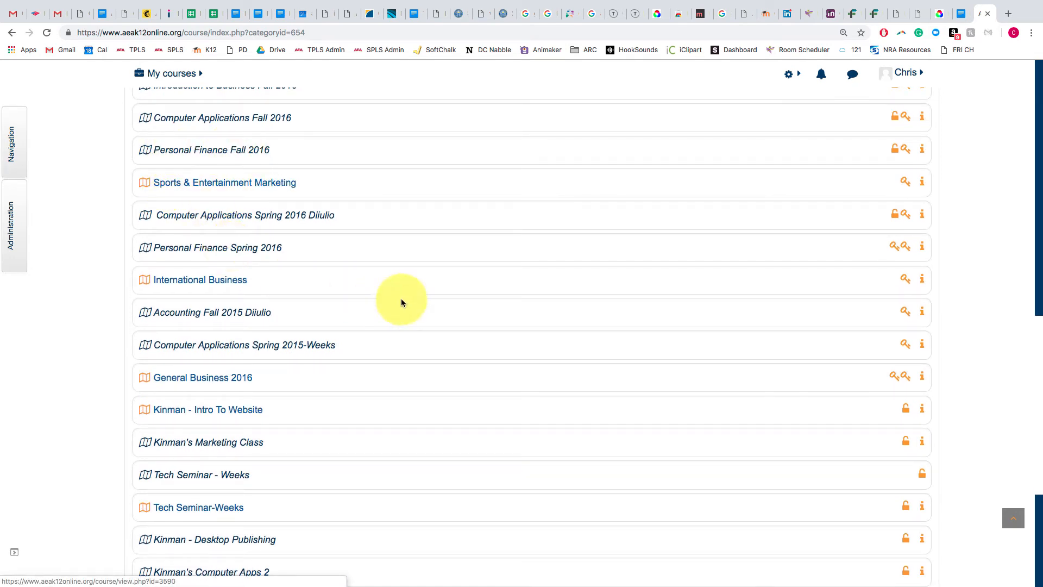
scroll(396, 353, up, 15)
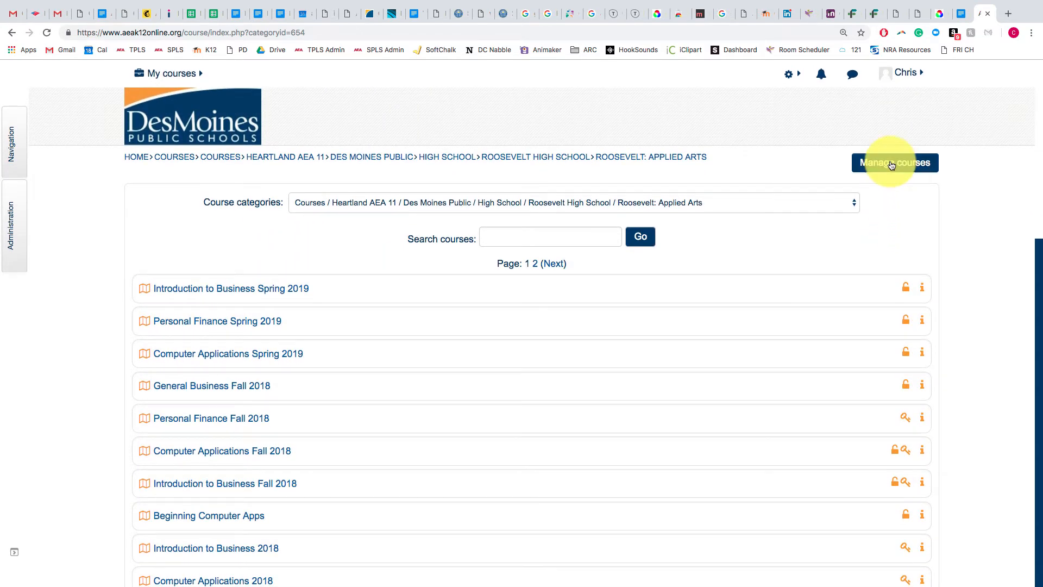
Open course management for Roosevelt: Applied Arts and examine which courses, old and current, are shown or hidden
click(891, 165)
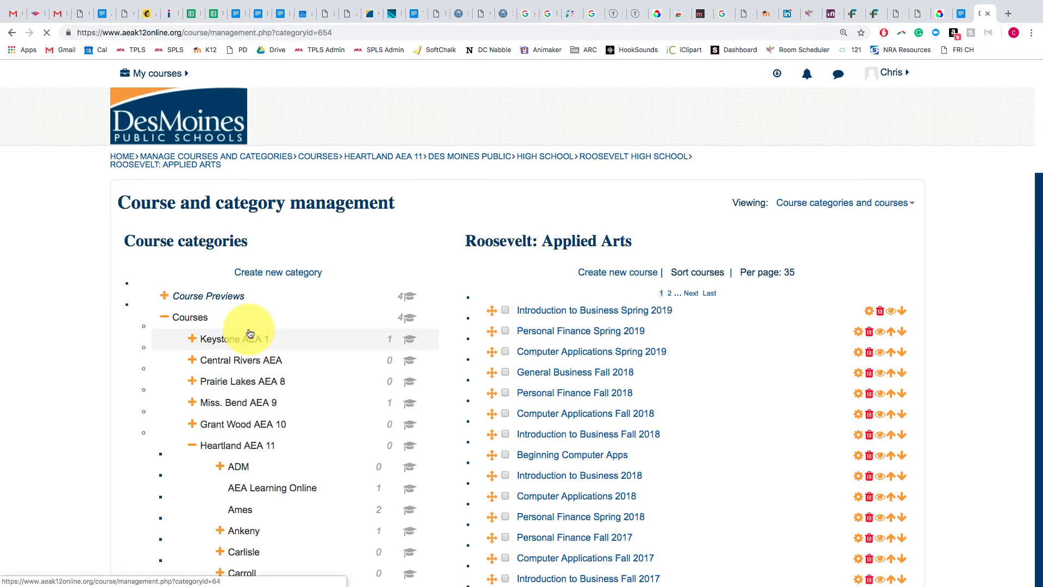
scroll(667, 336, down, 8)
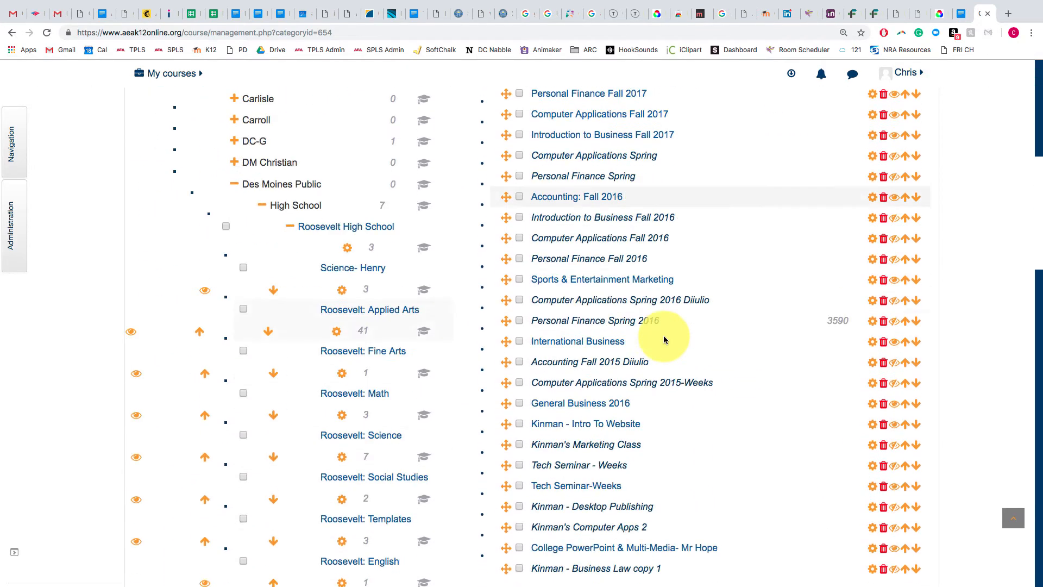
scroll(665, 339, down, 3)
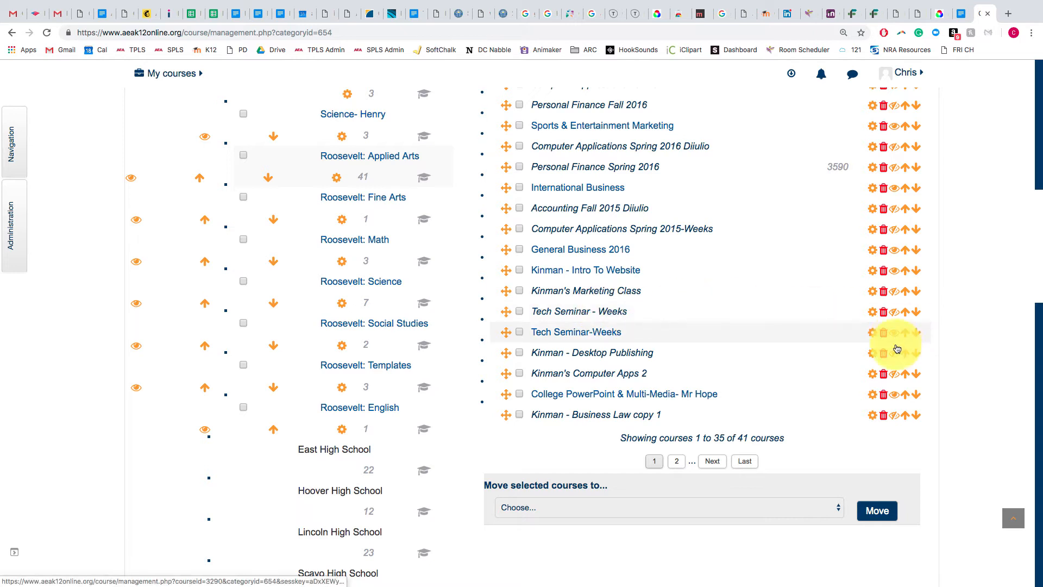
scroll(895, 355, down, 1)
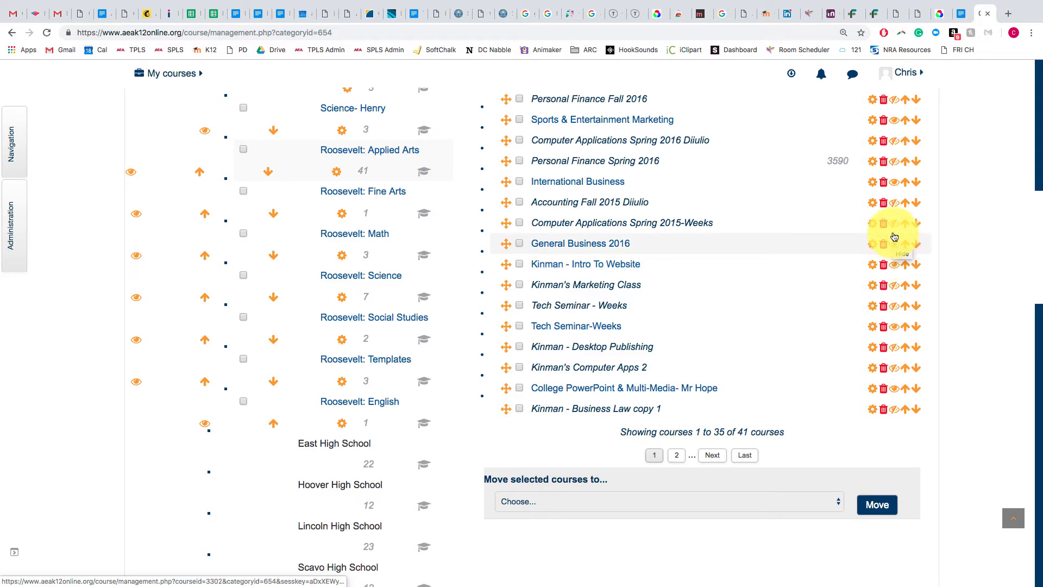
scroll(896, 183, up, 3)
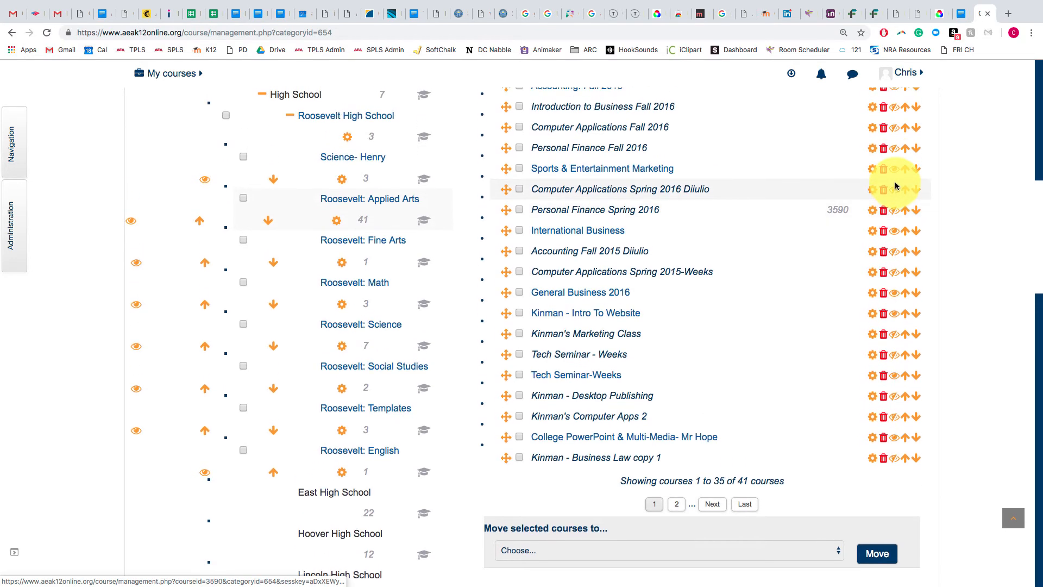
scroll(895, 186, up, 7)
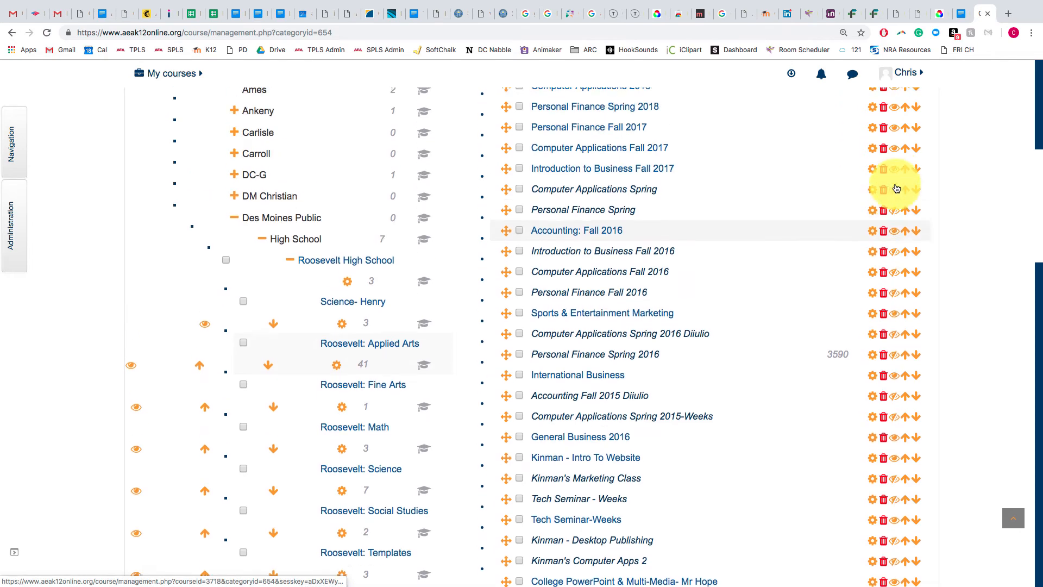
scroll(897, 188, up, 10)
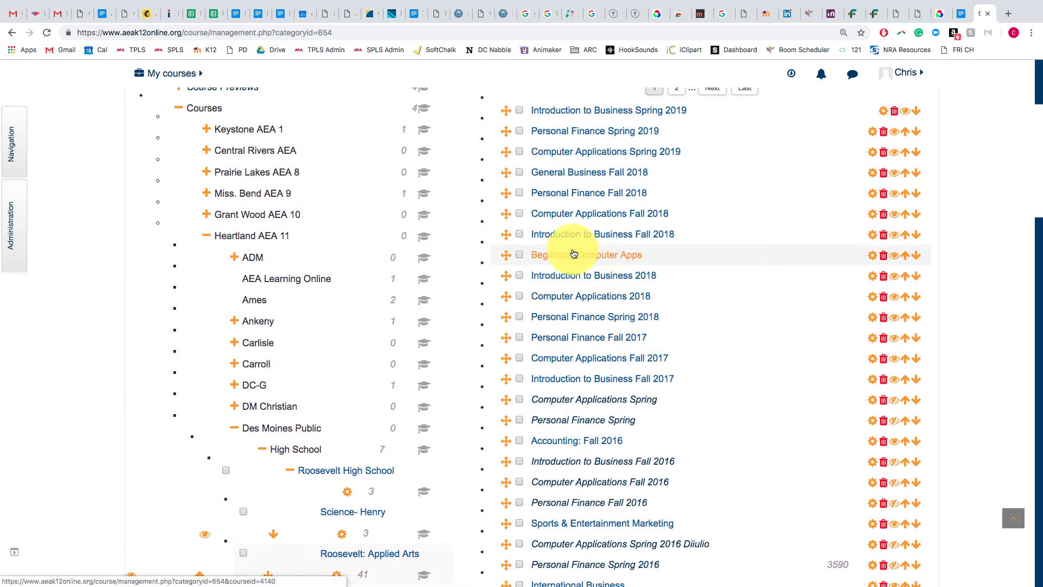
scroll(577, 217, up, 2)
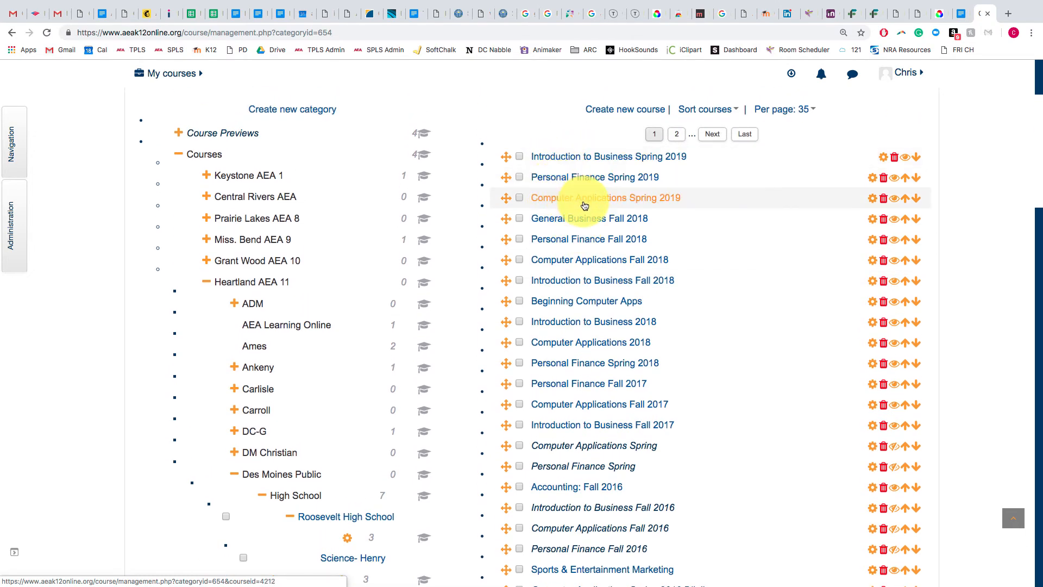
scroll(987, 239, up, 5)
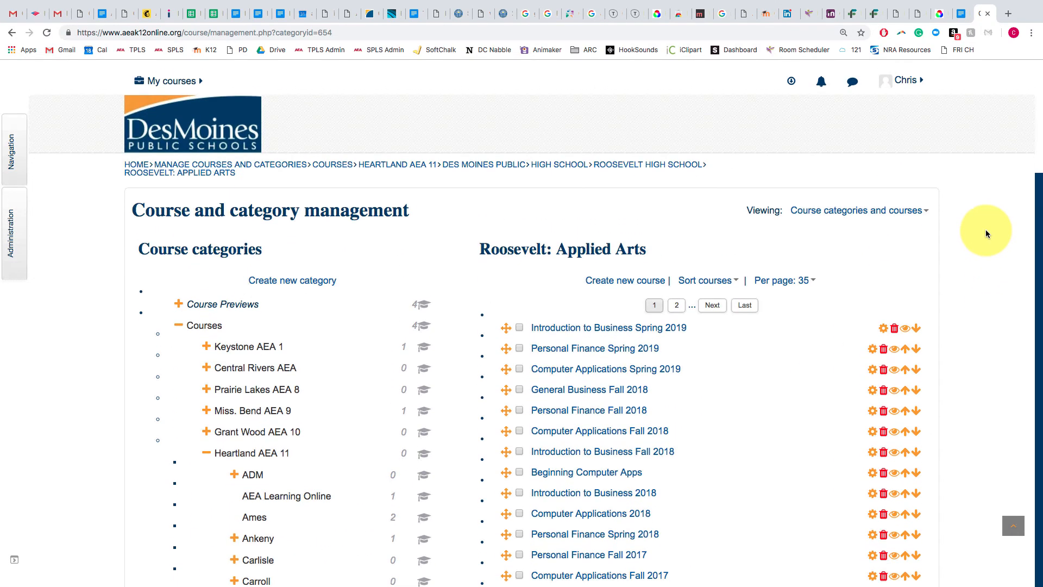
scroll(985, 231, down, 1)
mouse_move(530, 571)
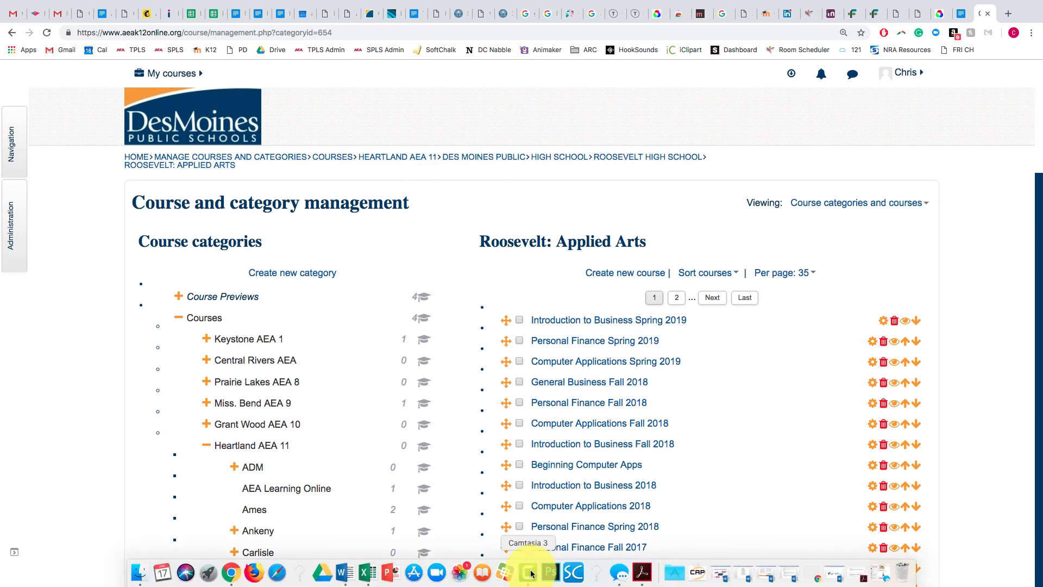
right_click(531, 573)
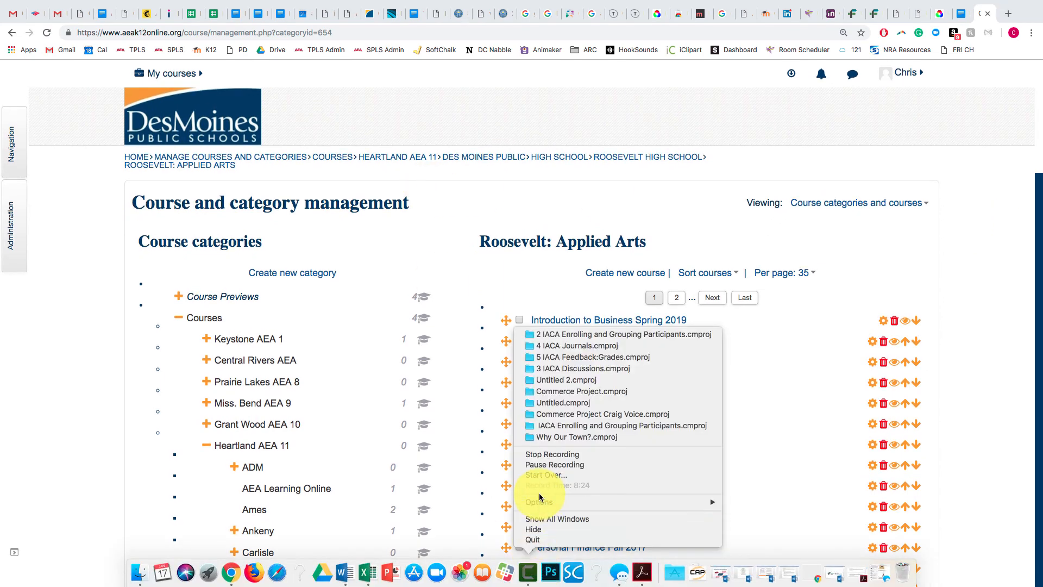